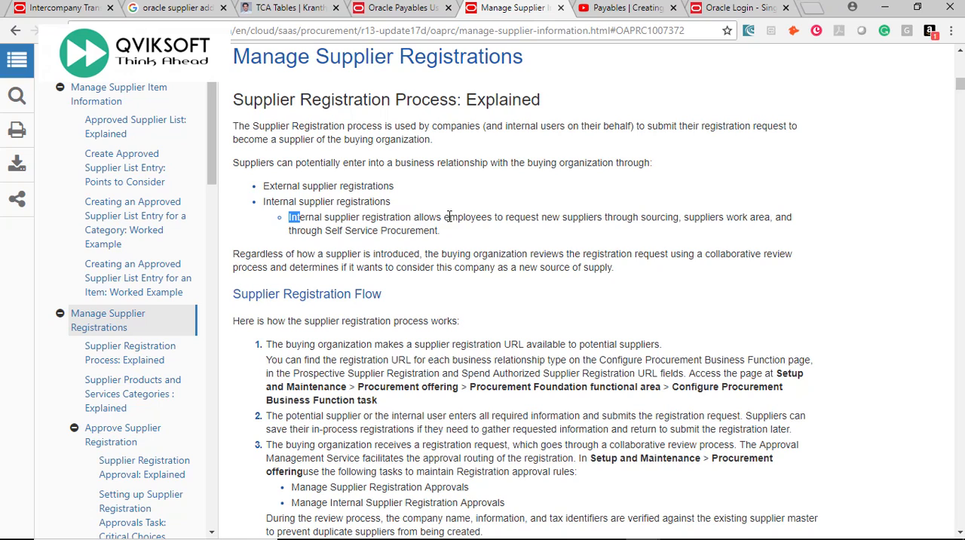
# Read how internal supplier registration works and how the buying organization reviews registration requests.
pyautogui.moveTo(443, 217); pyautogui.dragTo(491, 218)
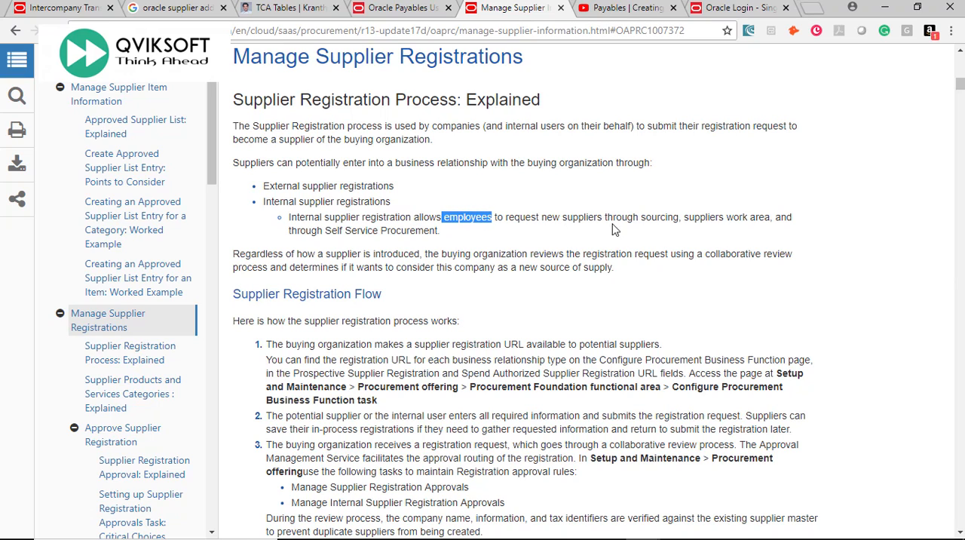
pyautogui.moveTo(644, 217); pyautogui.dragTo(782, 229)
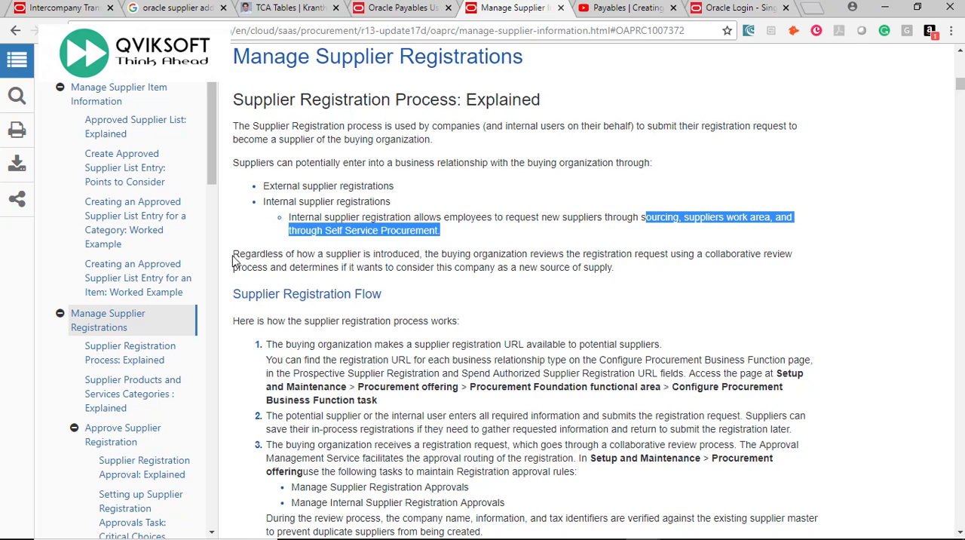
pyautogui.moveTo(233, 259); pyautogui.dragTo(422, 255)
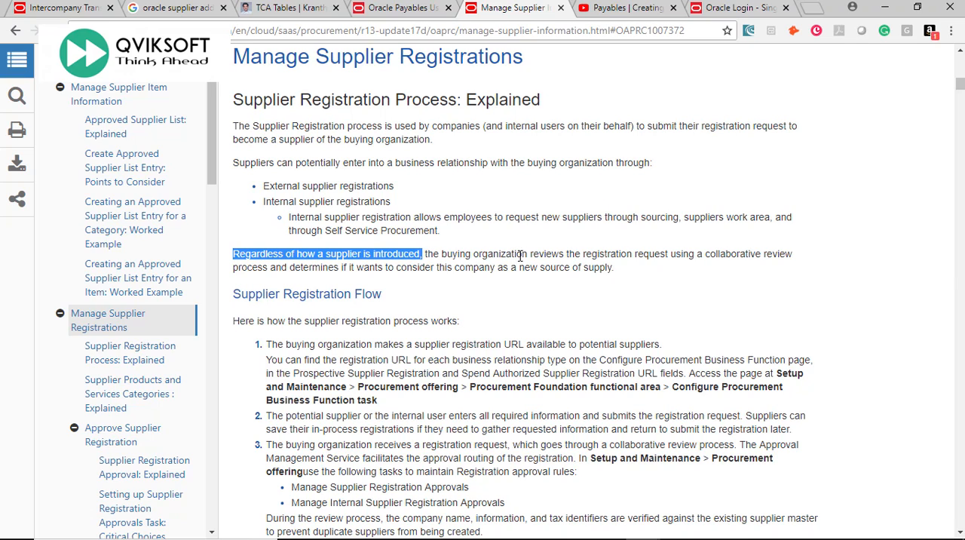
pyautogui.moveTo(532, 255); pyautogui.dragTo(618, 277)
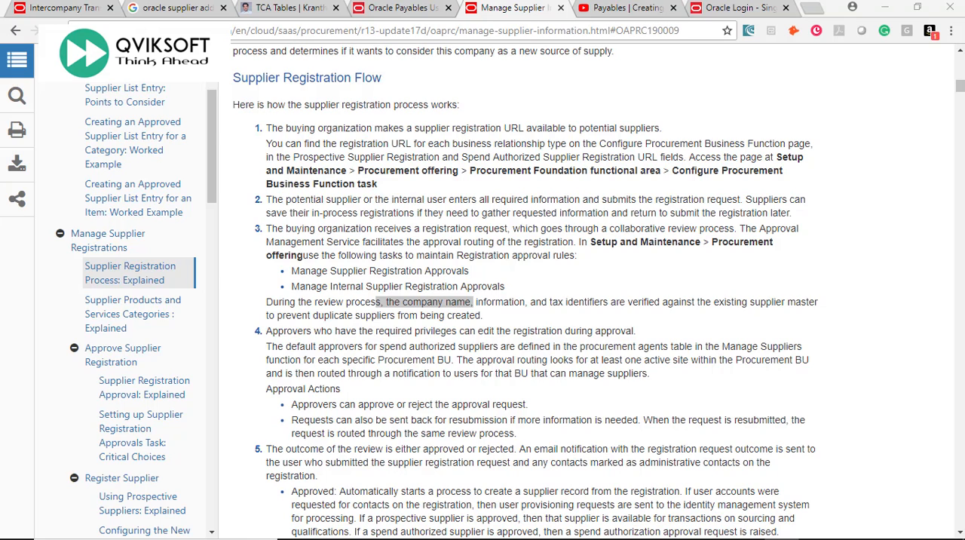
# Read the first step of the Supplier Registration Flow, covering where the supplier registration URL is found.
pyautogui.moveTo(232, 77); pyautogui.dragTo(396, 82)
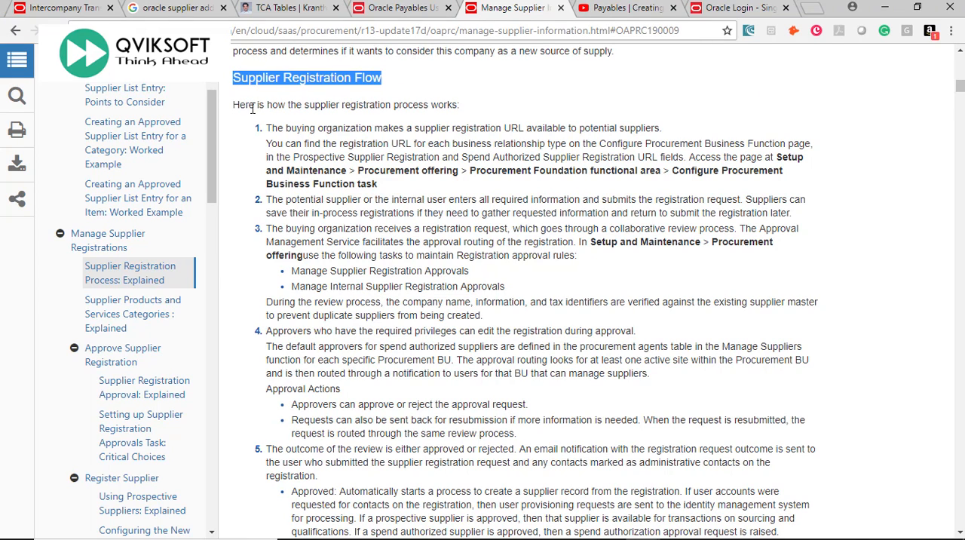
pyautogui.moveTo(271, 128); pyautogui.dragTo(665, 131)
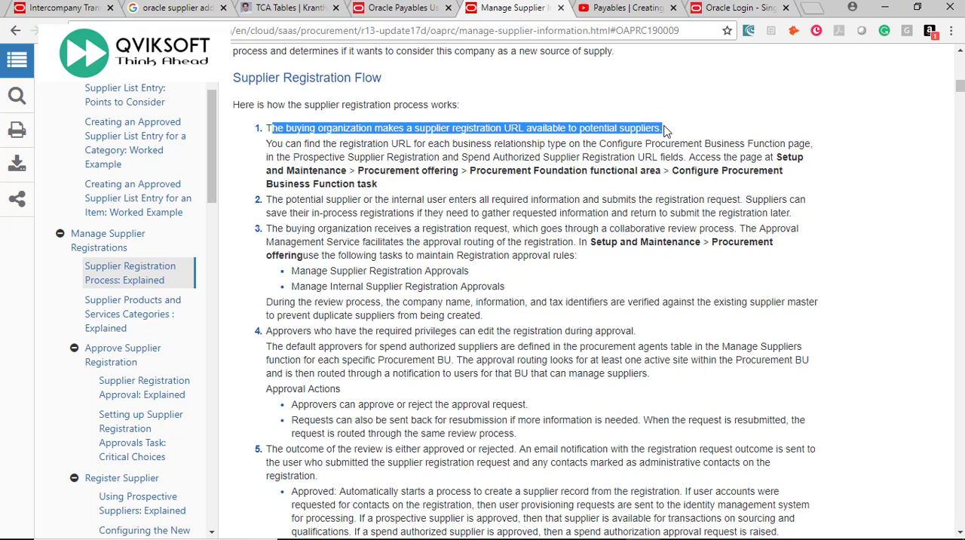
pyautogui.moveTo(282, 144); pyautogui.dragTo(812, 143)
pyautogui.click(657, 174)
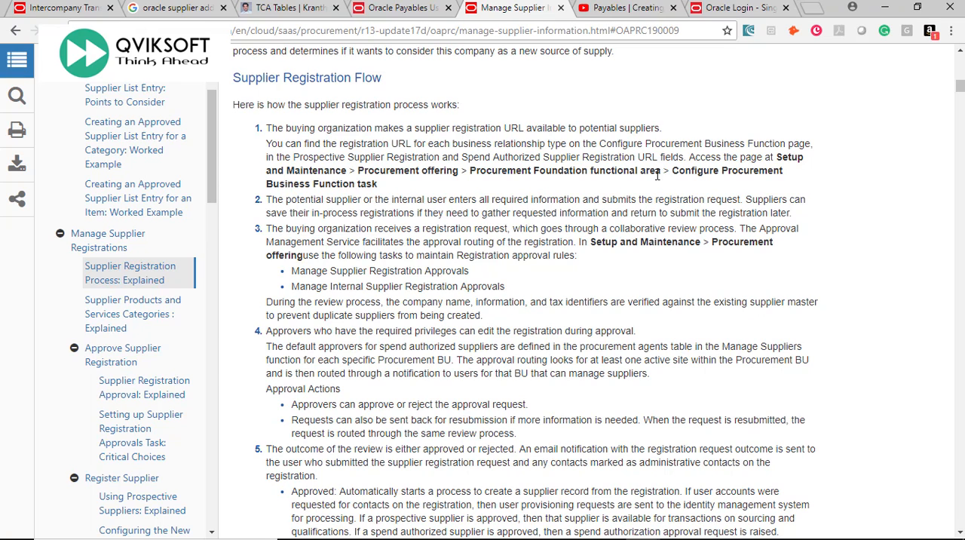
# Switch to the QS_FINANCIALS implementation project and open the Configure Procurement Business Function task for procurement BU SG QS HQ BU1.
pyautogui.hotkey('alt', 'Tab')
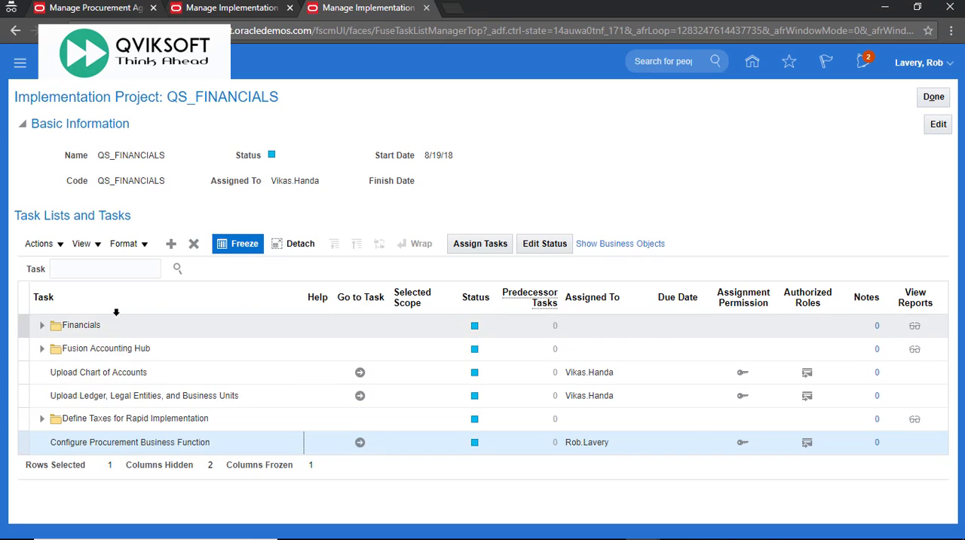
pyautogui.click(91, 270)
pyautogui.click(60, 246)
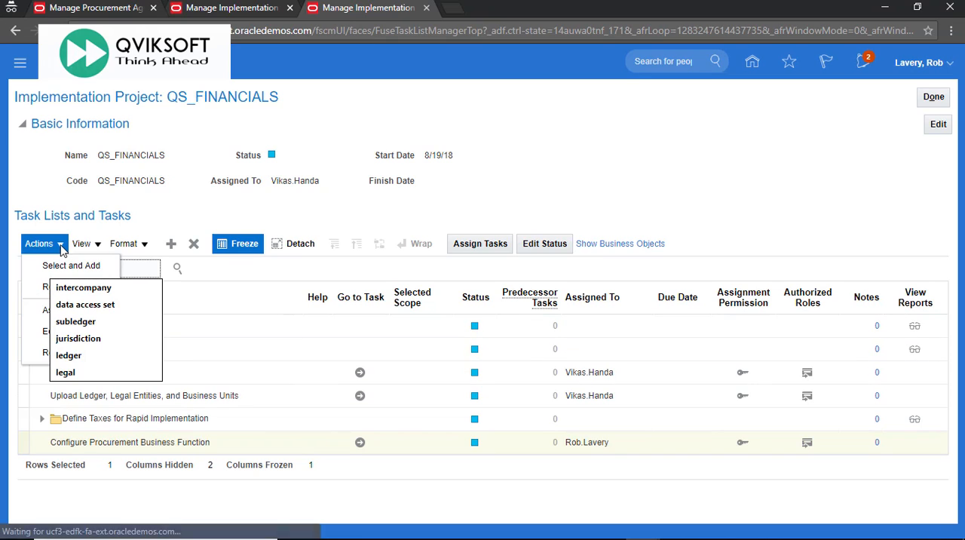
pyautogui.click(607, 151)
pyautogui.click(59, 247)
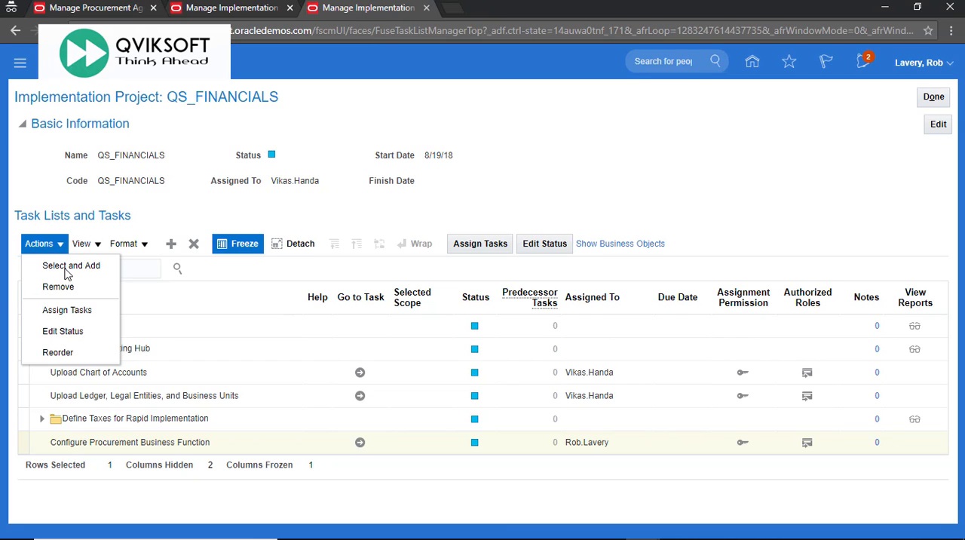
pyautogui.click(531, 140)
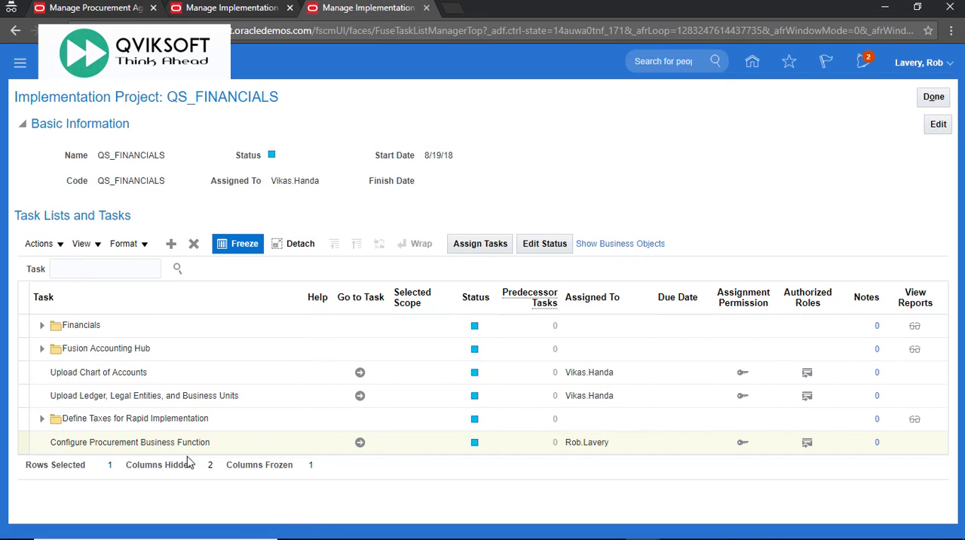
pyautogui.click(359, 444)
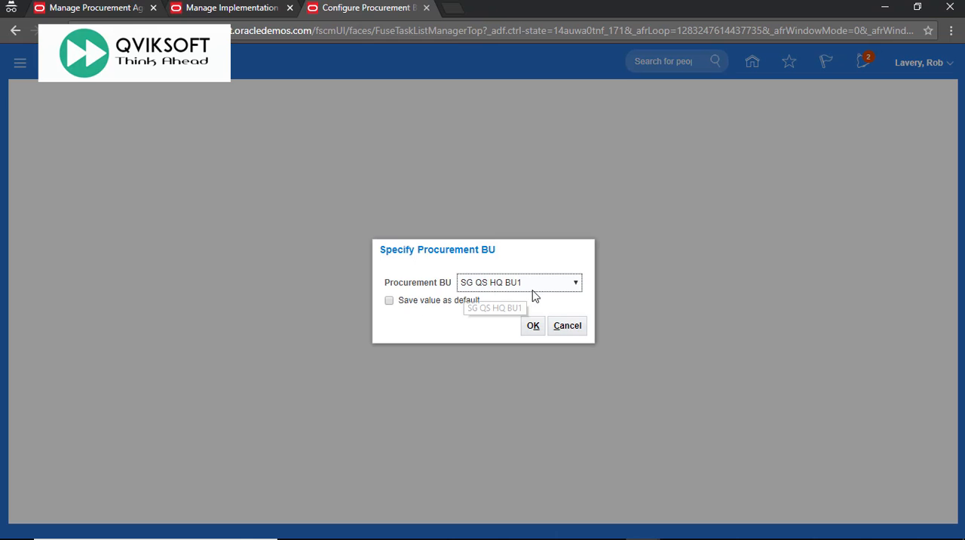
pyautogui.click(532, 326)
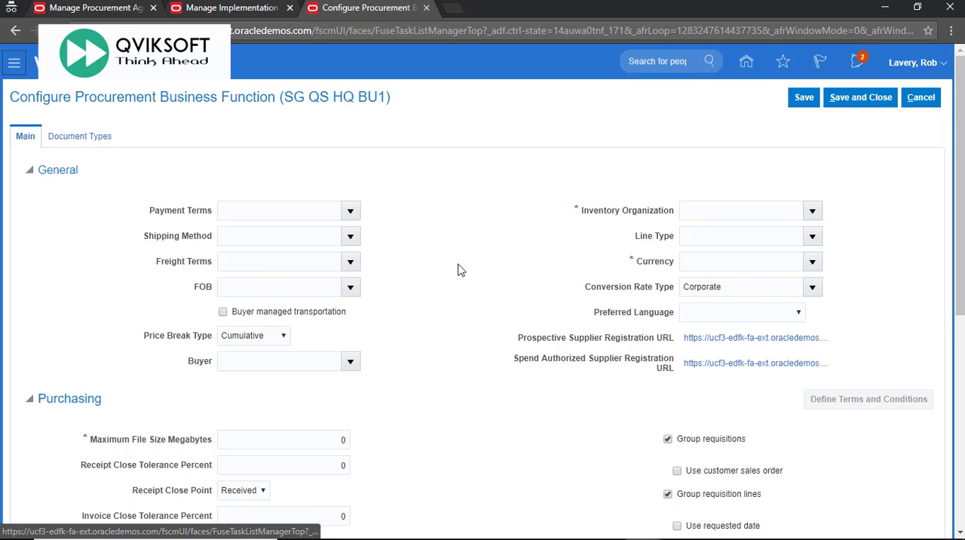
# Examine the Configure Procurement Business Function page for the Prospective Supplier and Spend Authorized Supplier Registration URL fields.
pyautogui.moveTo(10, 98); pyautogui.dragTo(263, 123)
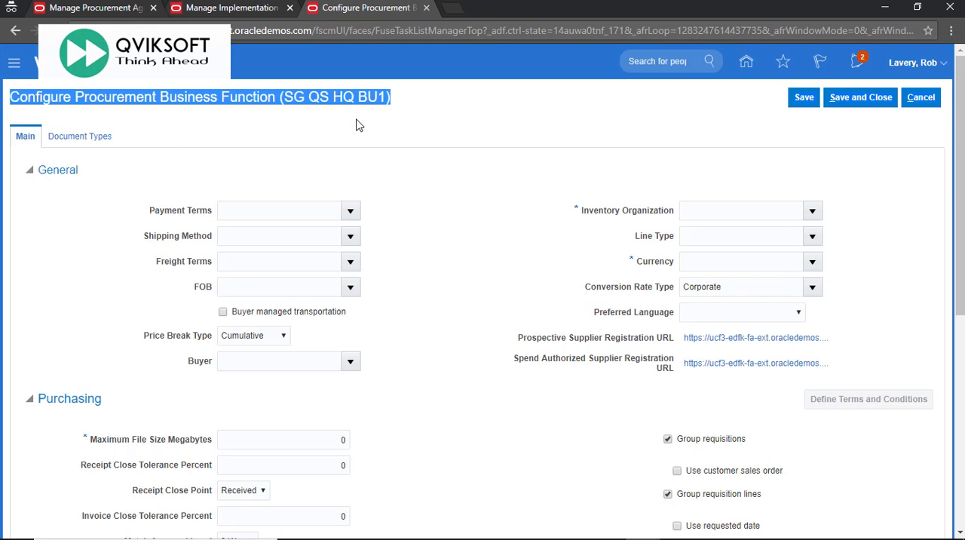
pyautogui.scroll(-5, 468, 201)
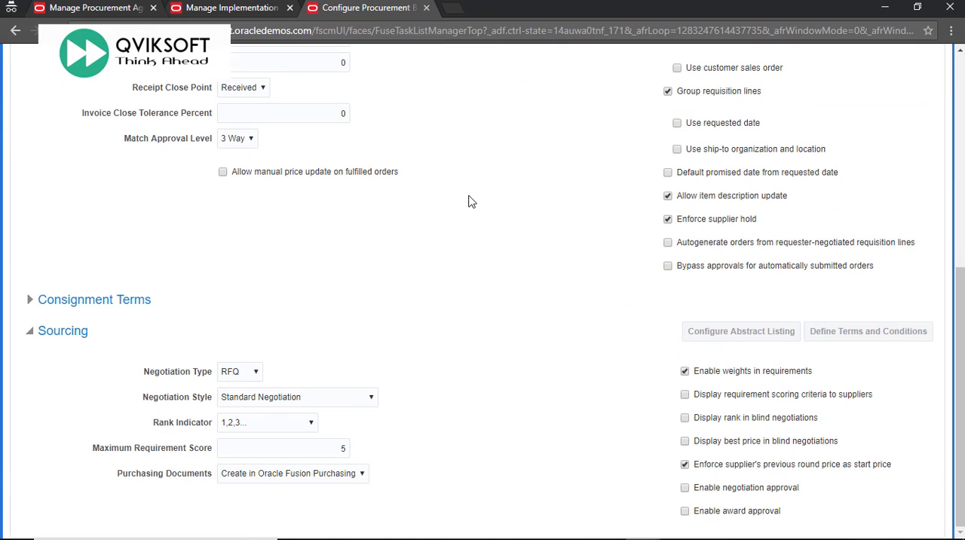
pyautogui.scroll(5, 468, 201)
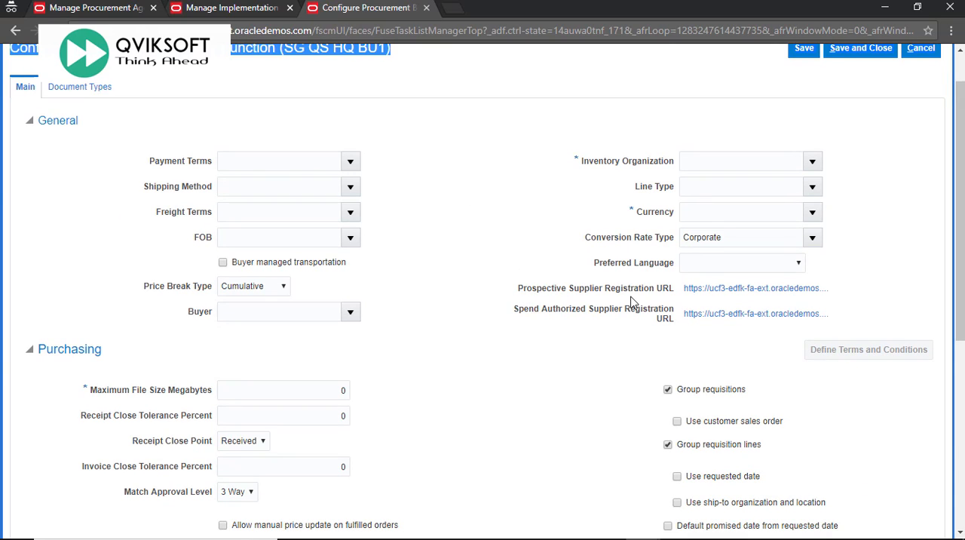
pyautogui.moveTo(515, 315); pyautogui.dragTo(676, 345)
pyautogui.click(675, 345)
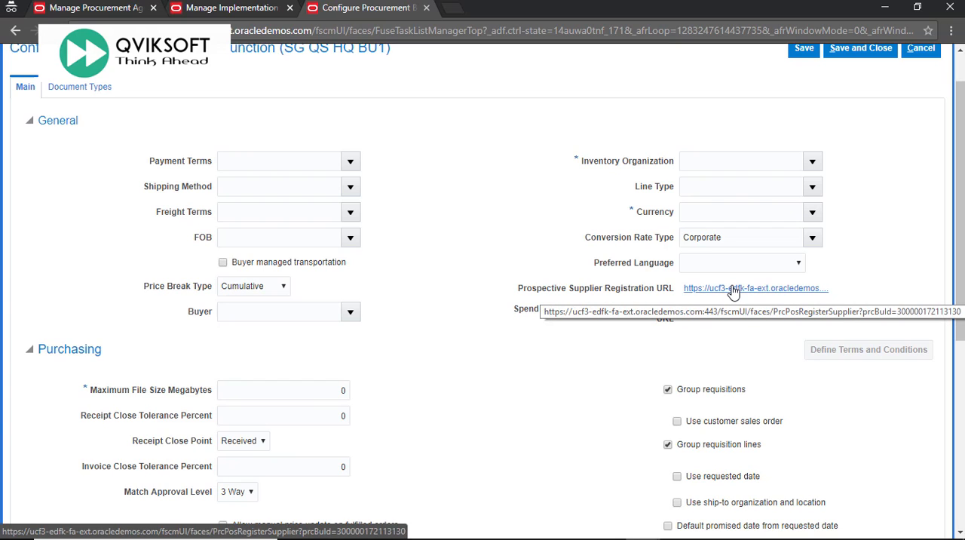
pyautogui.moveTo(516, 291); pyautogui.dragTo(570, 291)
pyautogui.moveTo(514, 311); pyautogui.dragTo(623, 312)
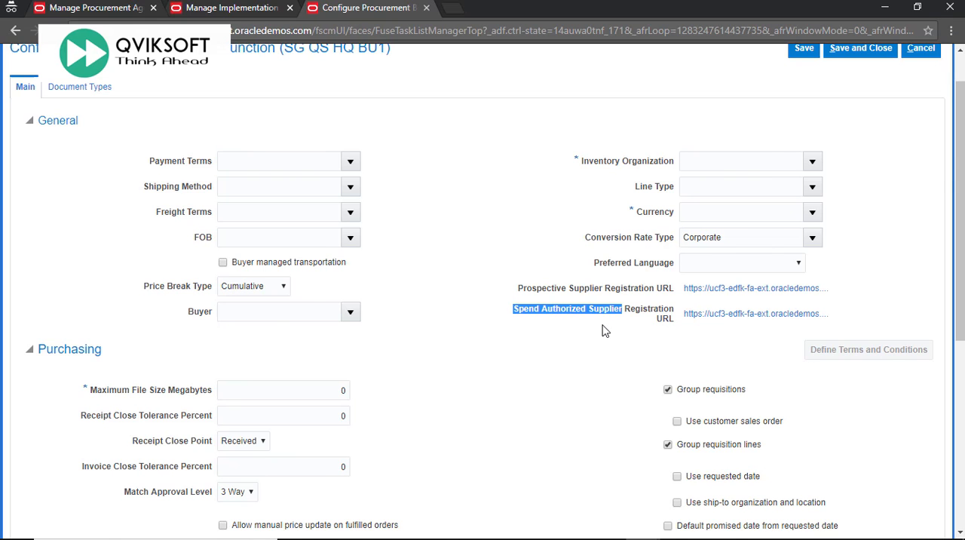
# Return to the supplier registration documentation and review the Configure Procurement Business Function reference and step 2 on submitting requests.
pyautogui.hotkey('alt', 'Tab')
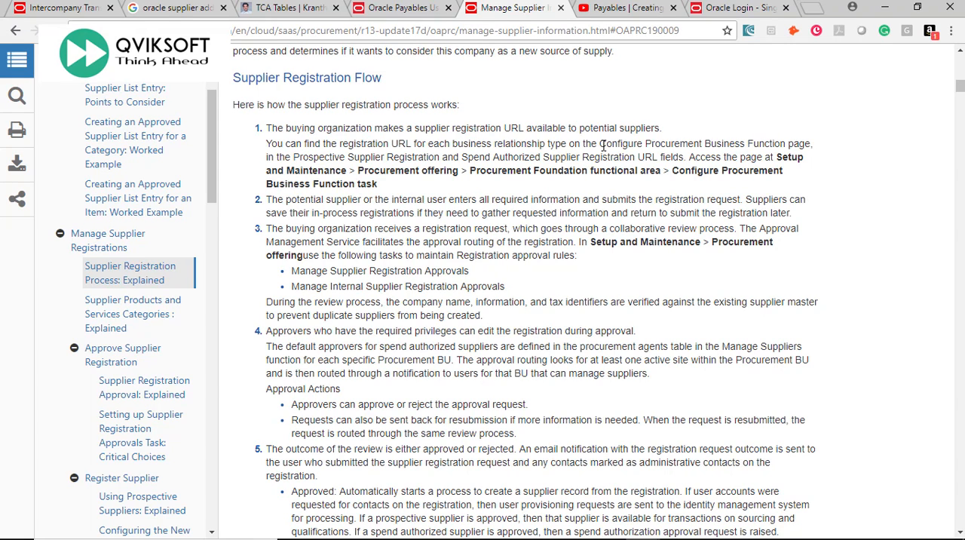
pyautogui.moveTo(603, 145); pyautogui.dragTo(811, 143)
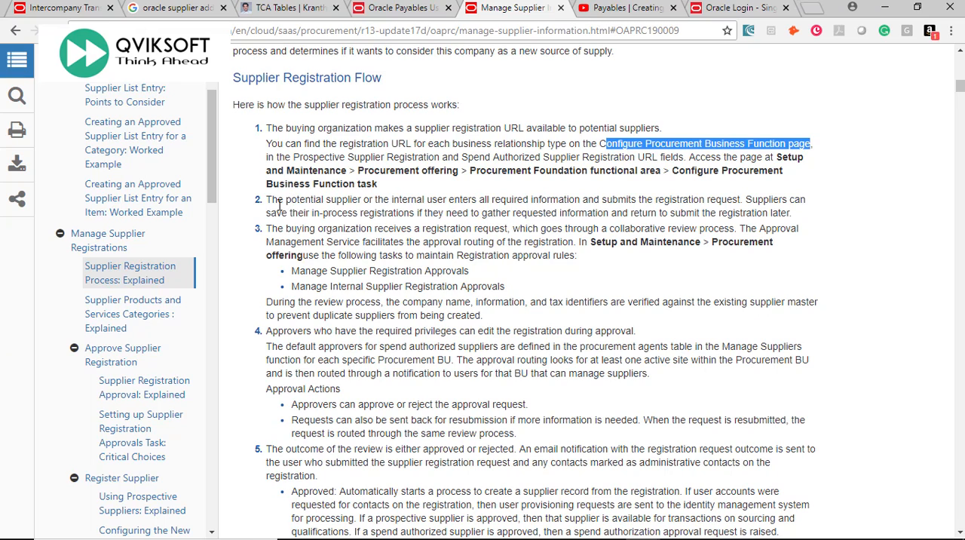
pyautogui.moveTo(269, 202); pyautogui.dragTo(744, 199)
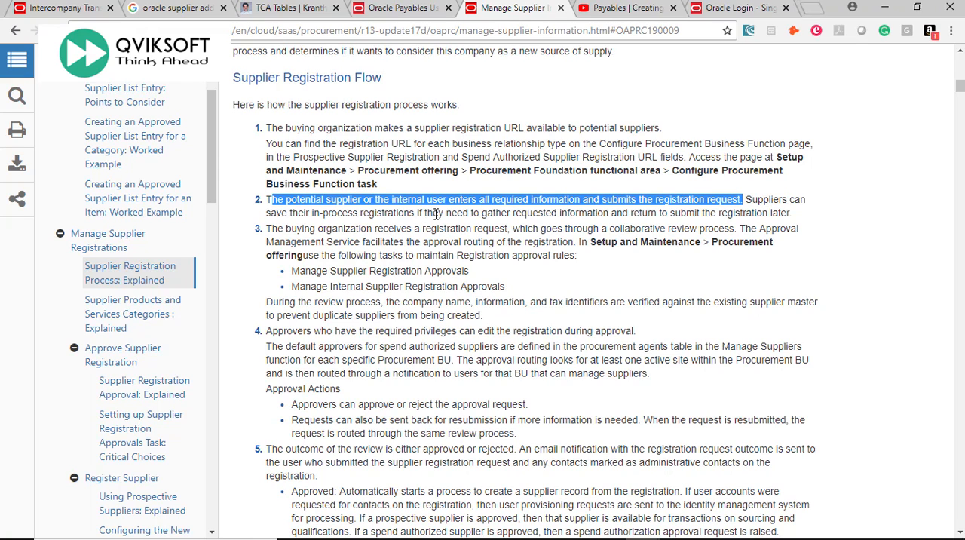
pyautogui.moveTo(433, 214); pyautogui.dragTo(802, 217)
pyautogui.click(802, 217)
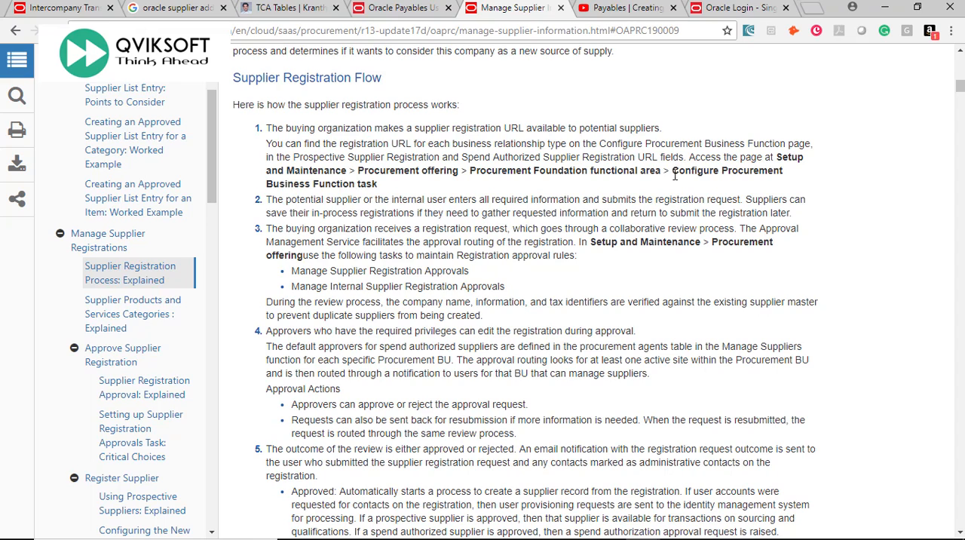
pyautogui.moveTo(673, 172); pyautogui.dragTo(600, 192)
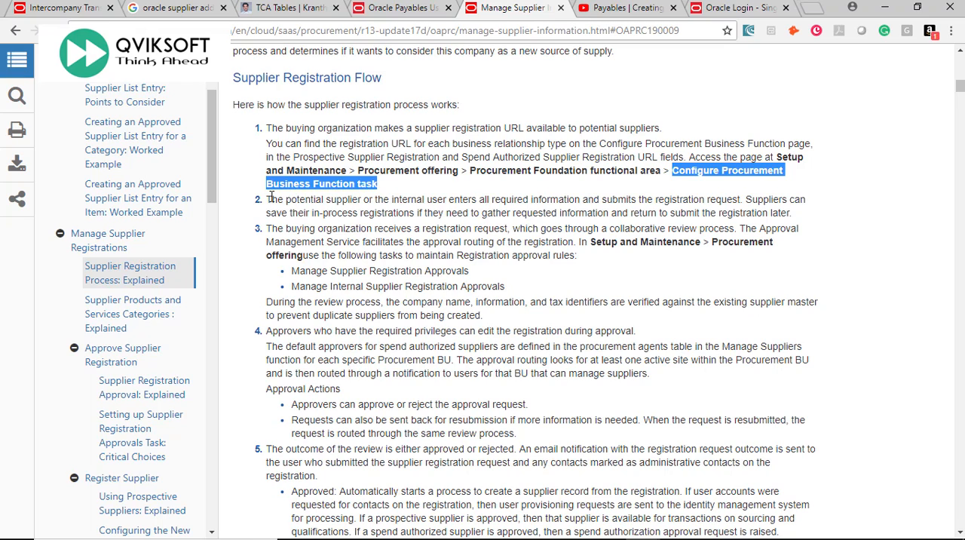
pyautogui.moveTo(271, 211); pyautogui.dragTo(534, 202)
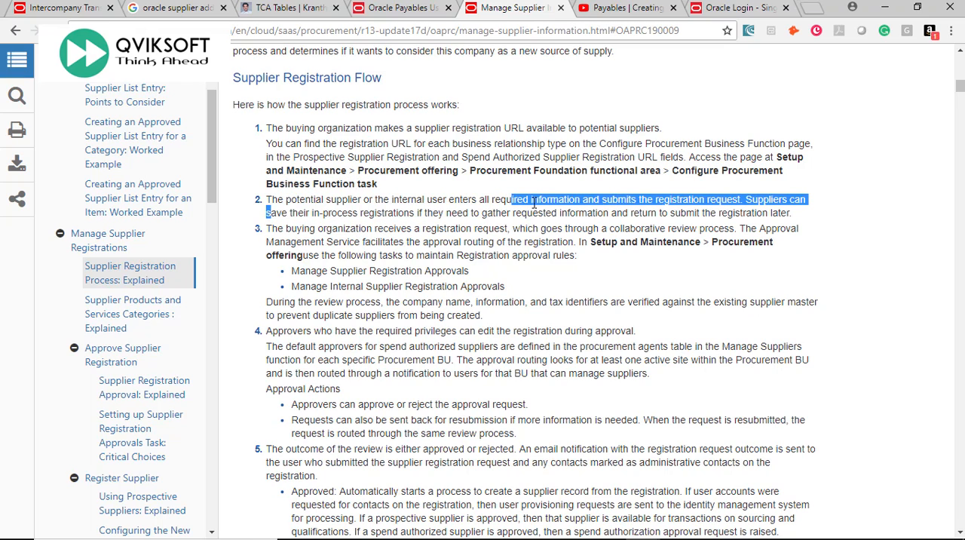
pyautogui.click(533, 202)
# Read step 3 on the registration approval tasks, and check the supplier approval tasks in the BPM Worklist.
pyautogui.moveTo(267, 230); pyautogui.dragTo(509, 231)
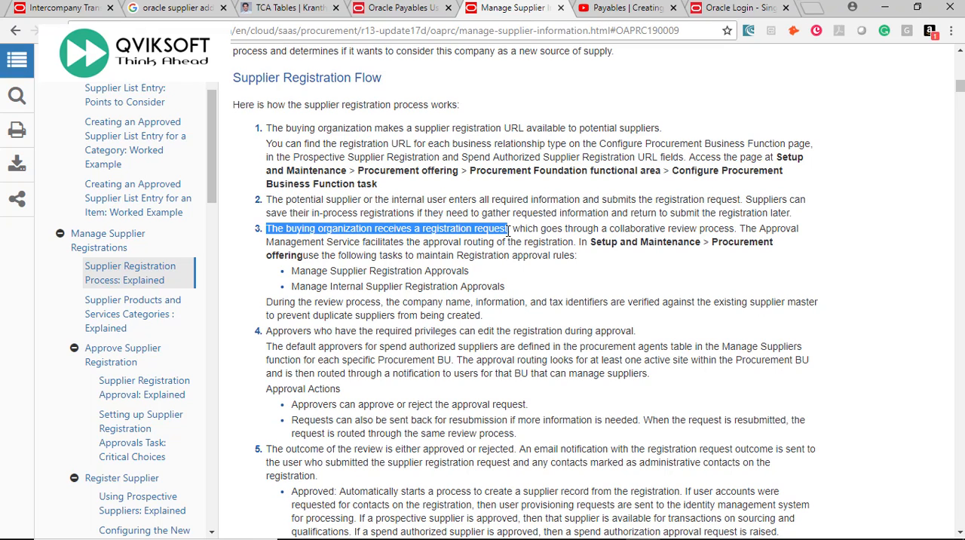
pyautogui.moveTo(512, 230); pyautogui.dragTo(766, 241)
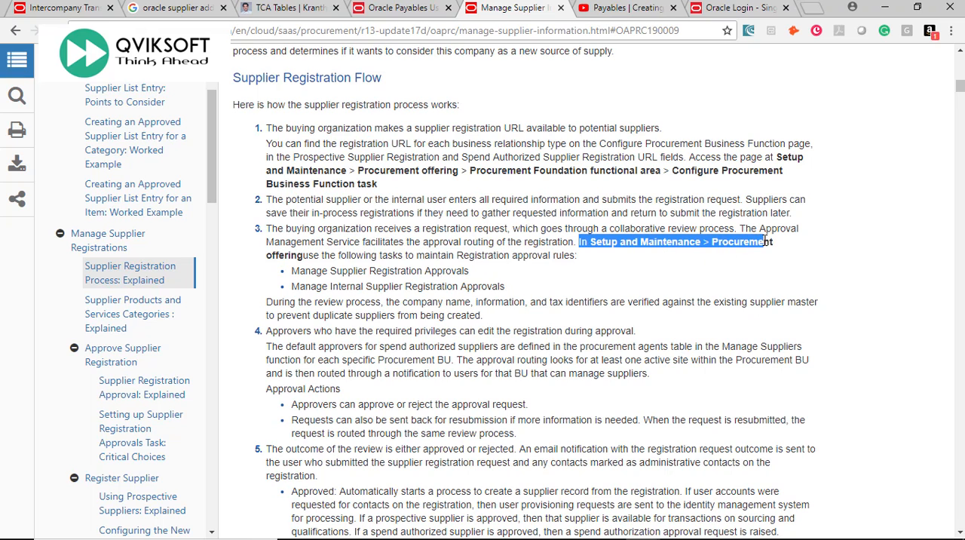
pyautogui.moveTo(400, 259); pyautogui.dragTo(566, 260)
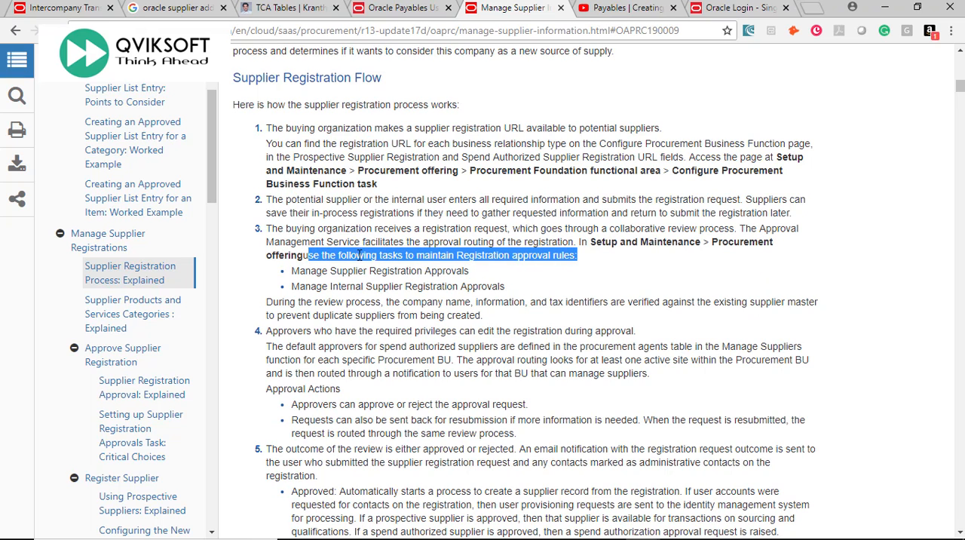
pyautogui.moveTo(294, 273); pyautogui.dragTo(515, 294)
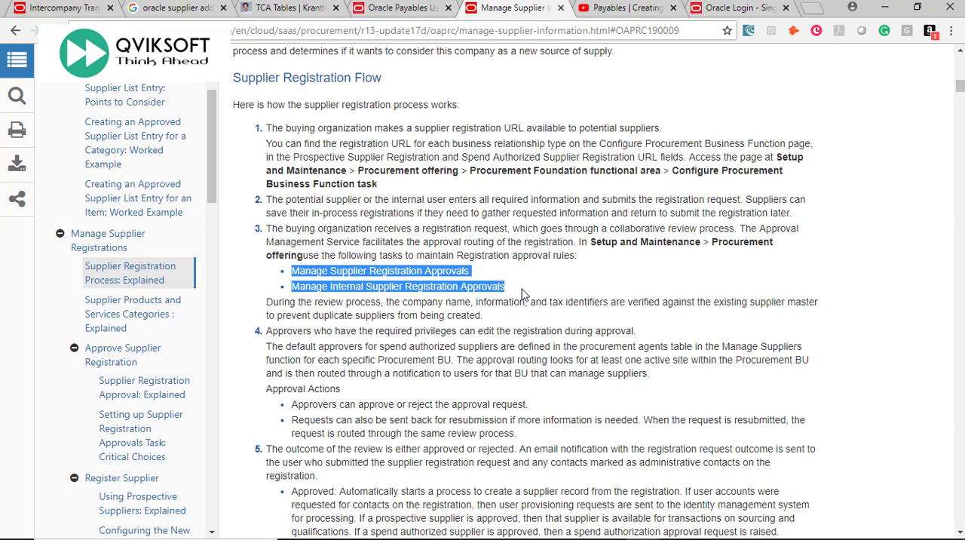
pyautogui.hotkey('alt', 'Tab')
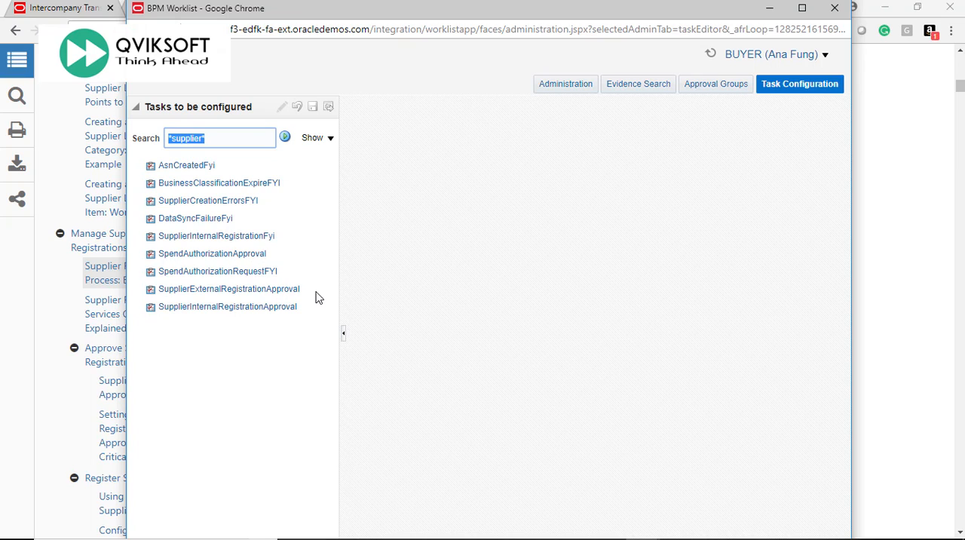
# Return to the documentation and read steps 4 and 5 on approver privileges, approval actions and approved or rejected outcomes.
pyautogui.hotkey('alt', 'Tab')
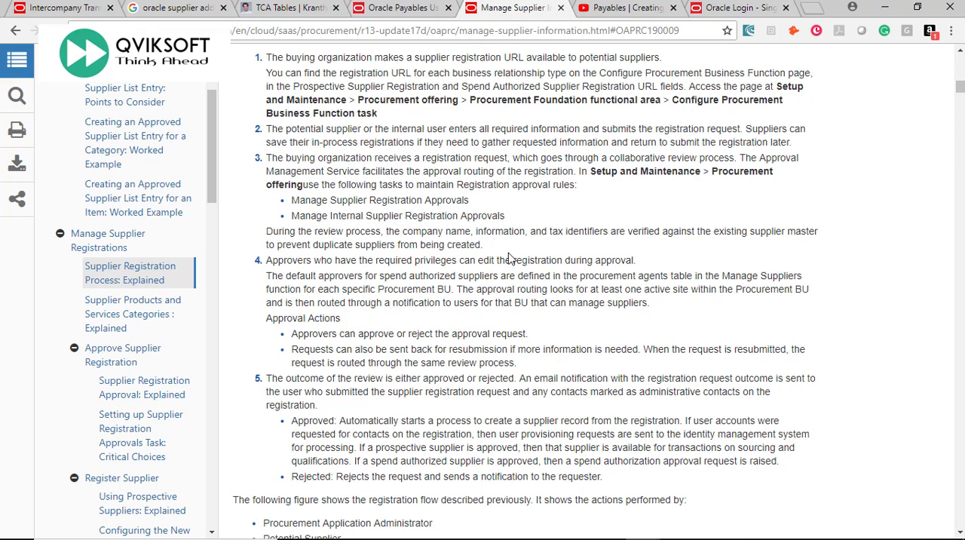
pyautogui.moveTo(268, 259); pyautogui.dragTo(440, 262)
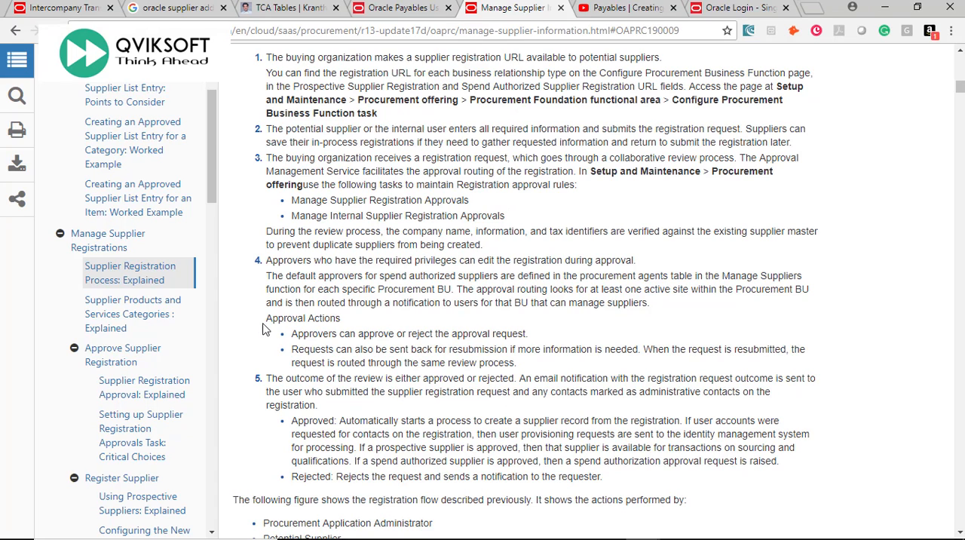
pyautogui.moveTo(265, 318); pyautogui.dragTo(532, 341)
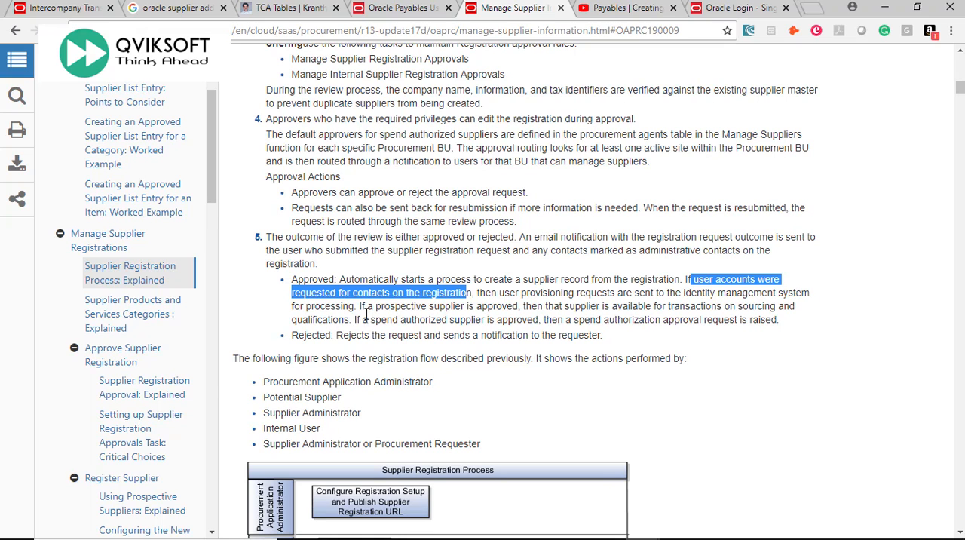
pyautogui.moveTo(359, 309); pyautogui.dragTo(522, 311)
pyautogui.moveTo(291, 335); pyautogui.dragTo(621, 341)
pyautogui.click(622, 341)
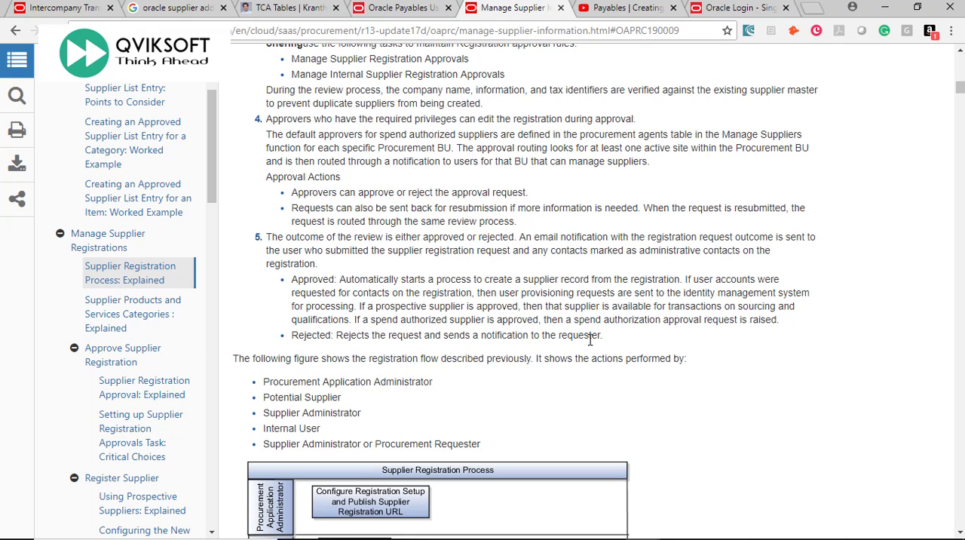
# Examine the Supplier Registration Process diagram and the introduction to the roles performing its actions.
pyautogui.scroll(1, 590, 340)
pyautogui.scroll(3, 590, 339)
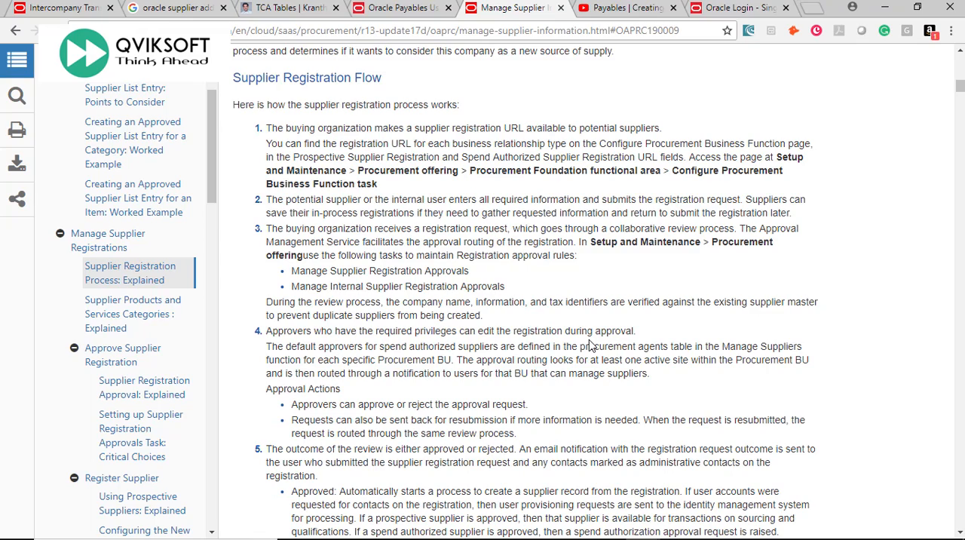
pyautogui.scroll(-6, 584, 320)
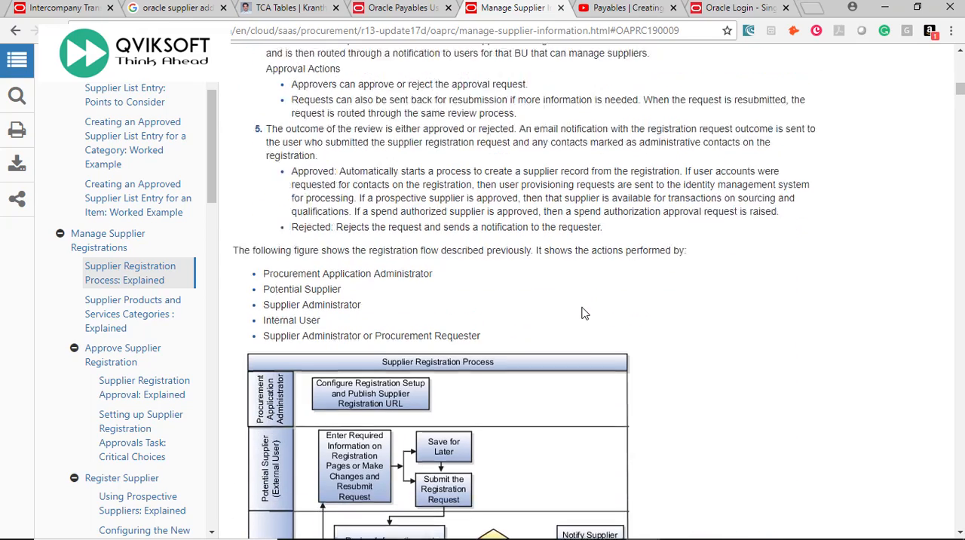
pyautogui.scroll(-3, 584, 313)
pyautogui.scroll(-1, 584, 313)
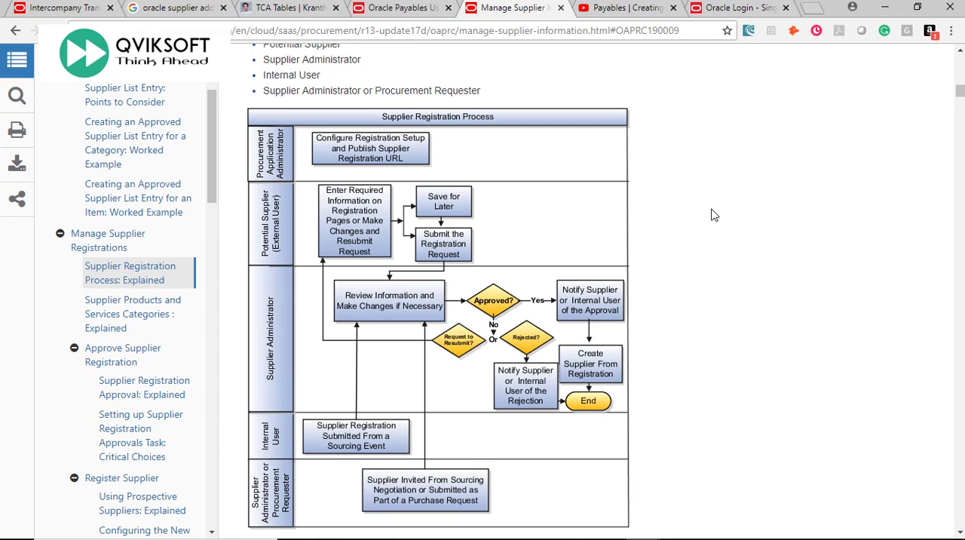
pyautogui.scroll(1, 715, 216)
pyautogui.moveTo(260, 73); pyautogui.dragTo(686, 75)
pyautogui.click(651, 98)
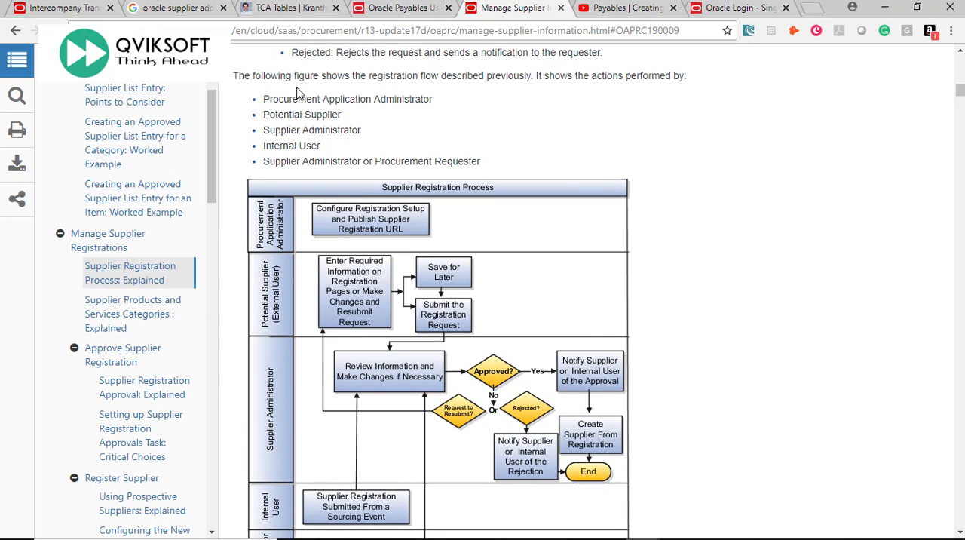
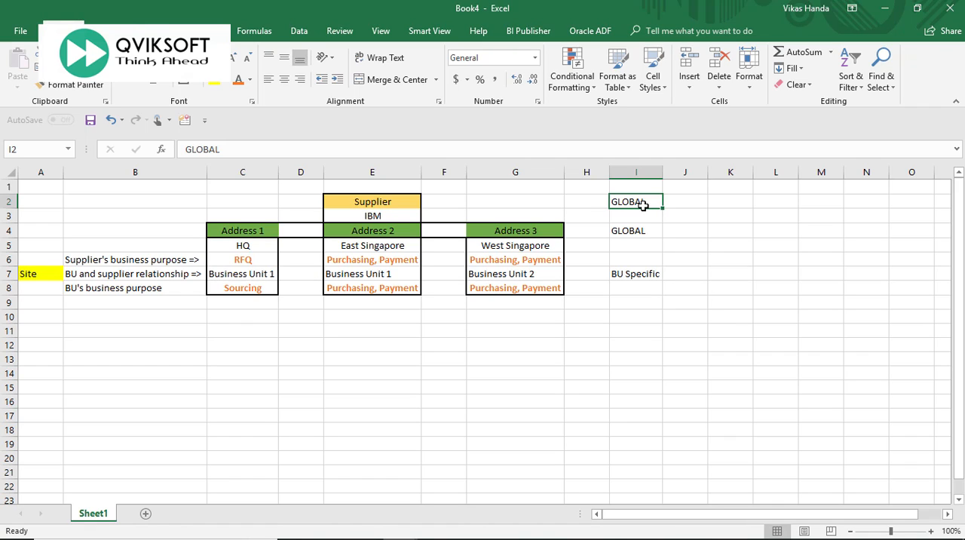
# Switch to Excel and examine which levels of the supplier structure are marked GLOBAL and which are marked BU Specific.
pyautogui.click(641, 230)
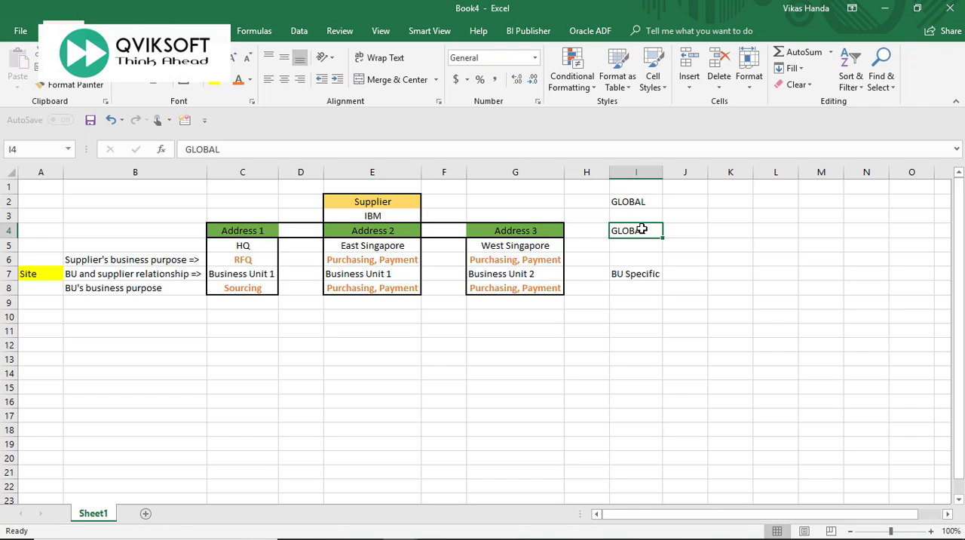
pyautogui.click(639, 274)
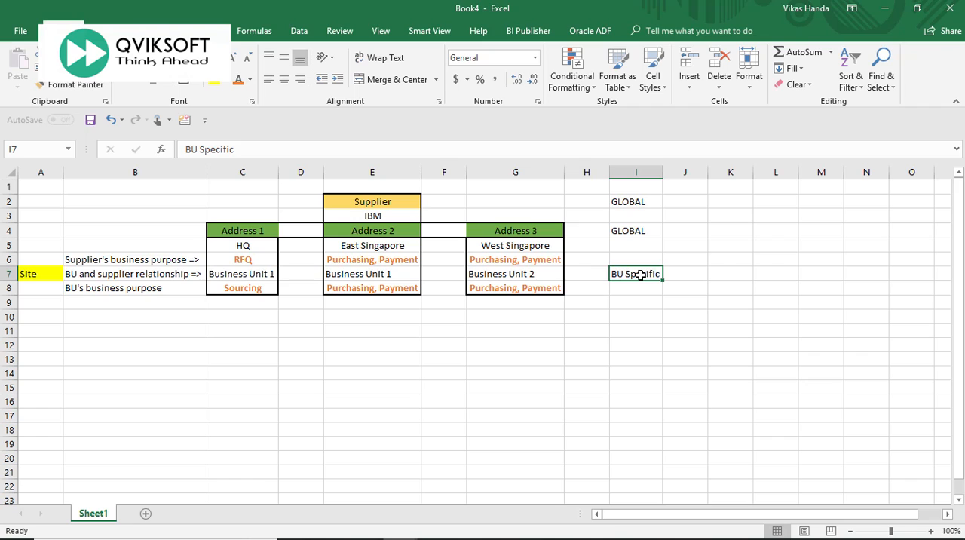
pyautogui.click(635, 201)
pyautogui.click(637, 230)
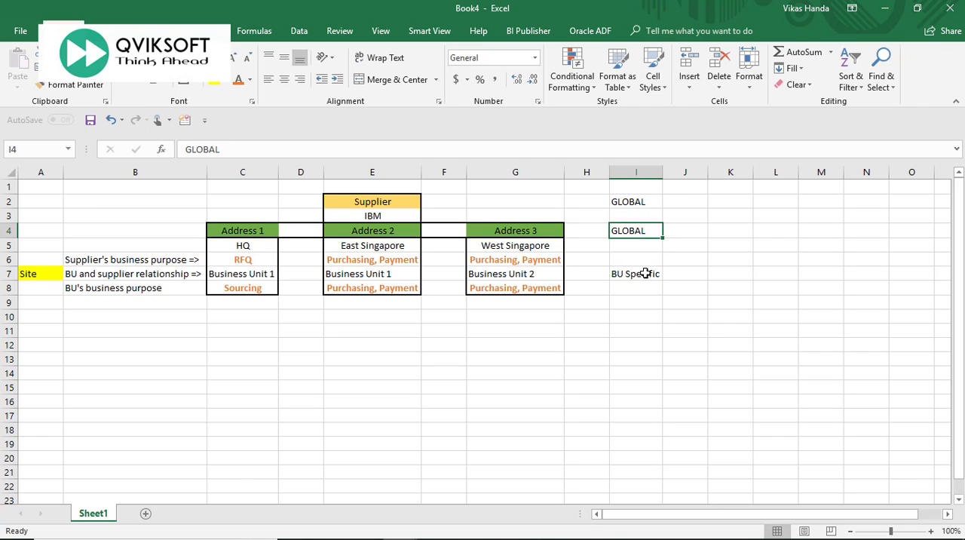
pyautogui.click(638, 274)
pyautogui.click(639, 203)
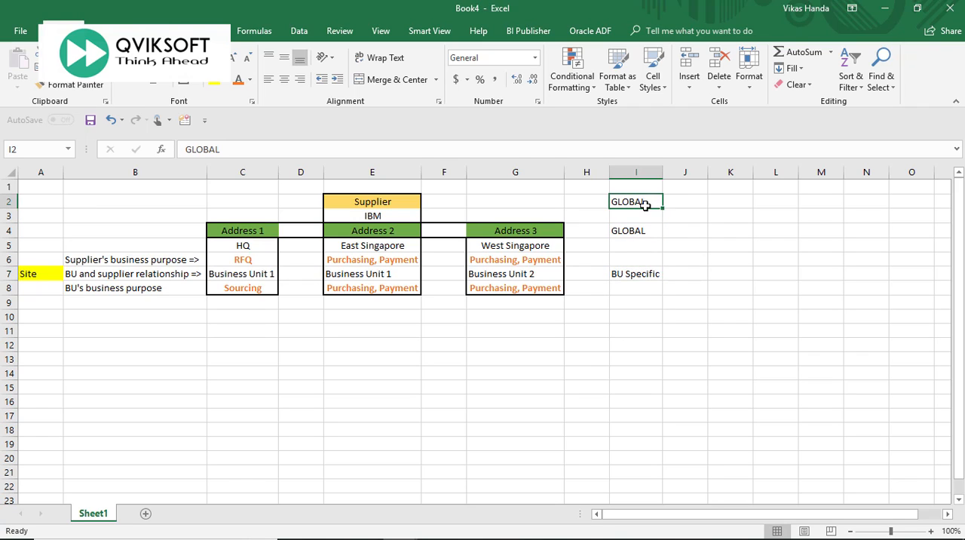
pyautogui.click(647, 230)
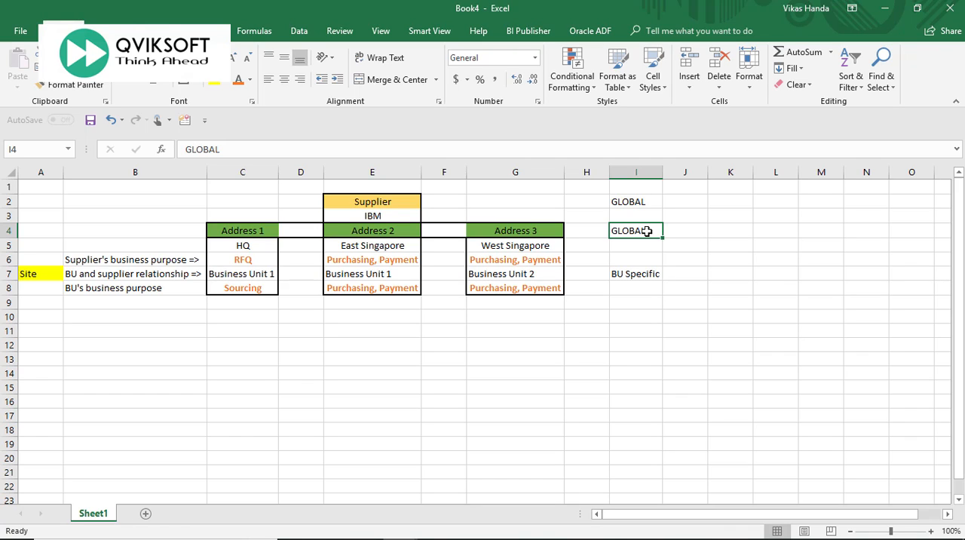
pyautogui.click(641, 274)
# Examine the example supplier IBM, its three addresses and the supplier's business purpose for each one.
pyautogui.click(397, 221)
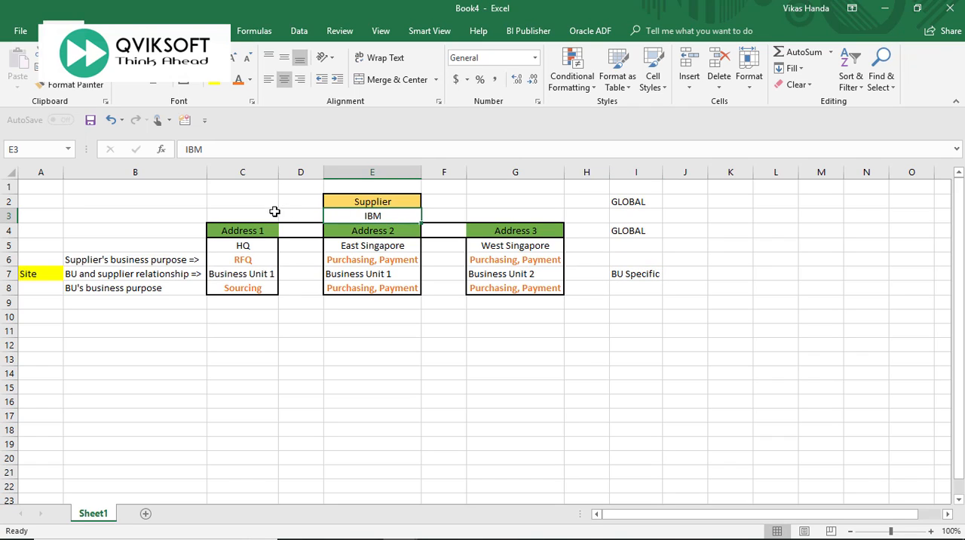
pyautogui.click(252, 230)
pyautogui.click(371, 231)
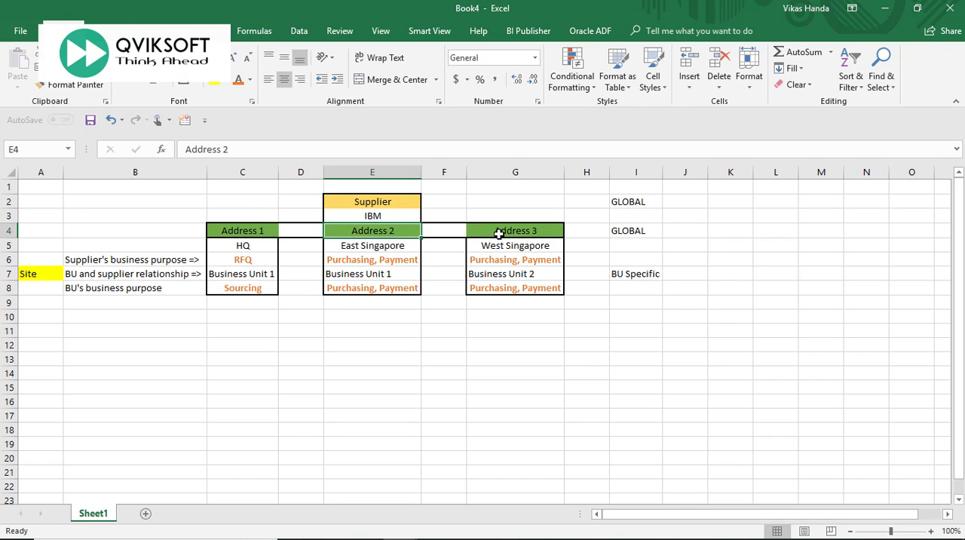
pyautogui.click(344, 246)
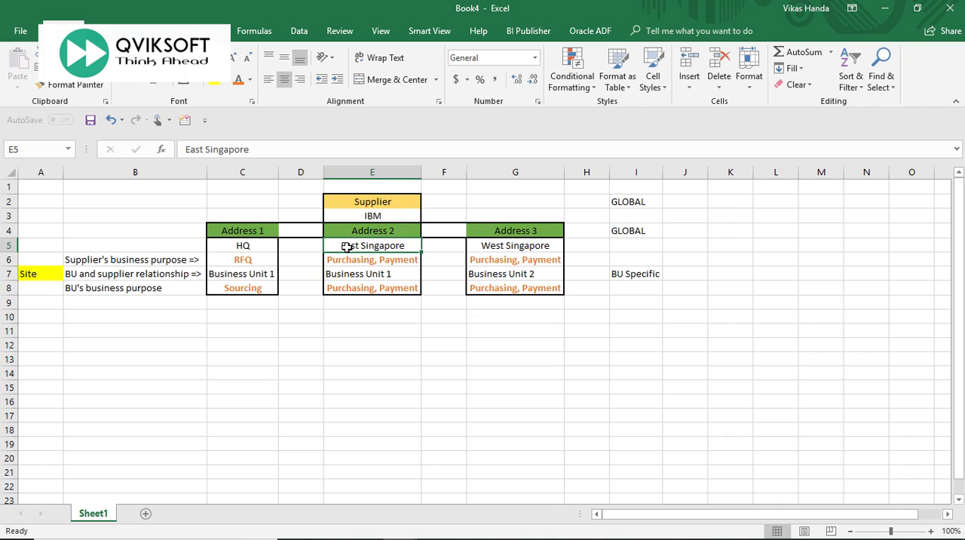
pyautogui.click(531, 249)
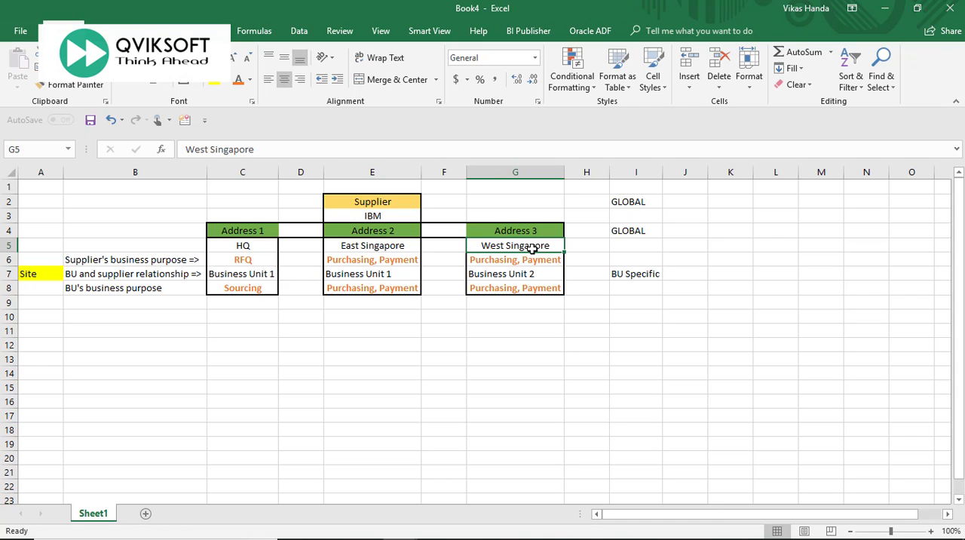
pyautogui.click(263, 265)
pyautogui.click(358, 264)
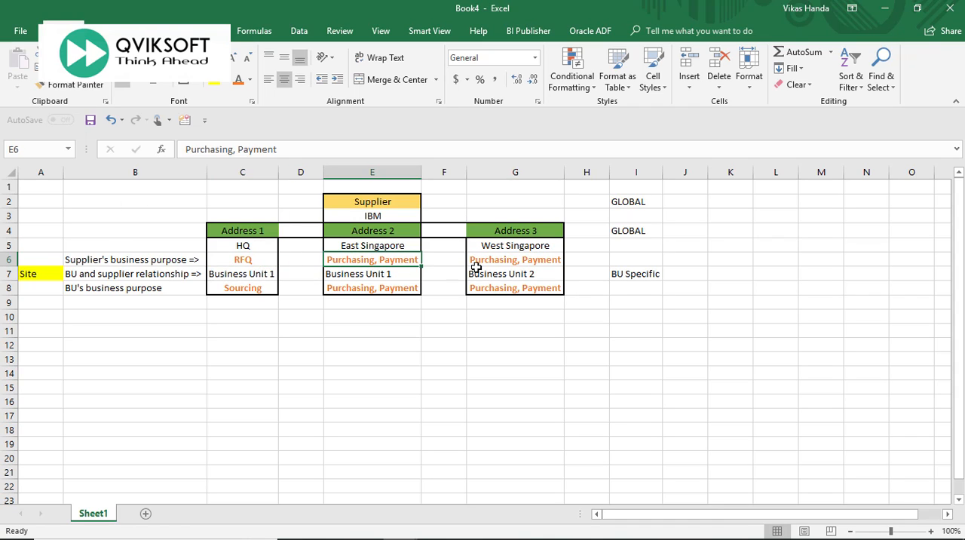
pyautogui.click(179, 261)
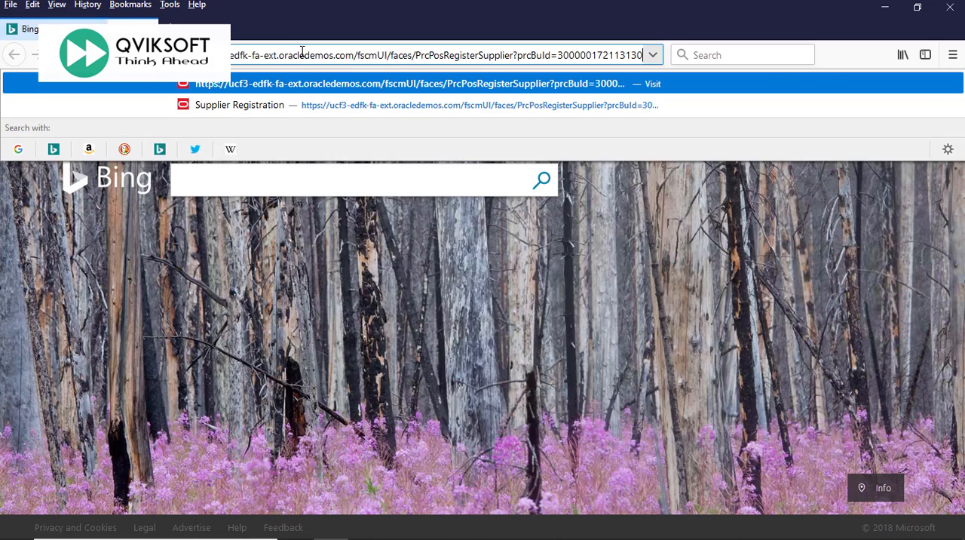
# Open the supplier registration page from its URL and examine the Company and Corporate Web Site fields in Company Details.
pyautogui.press('Return')
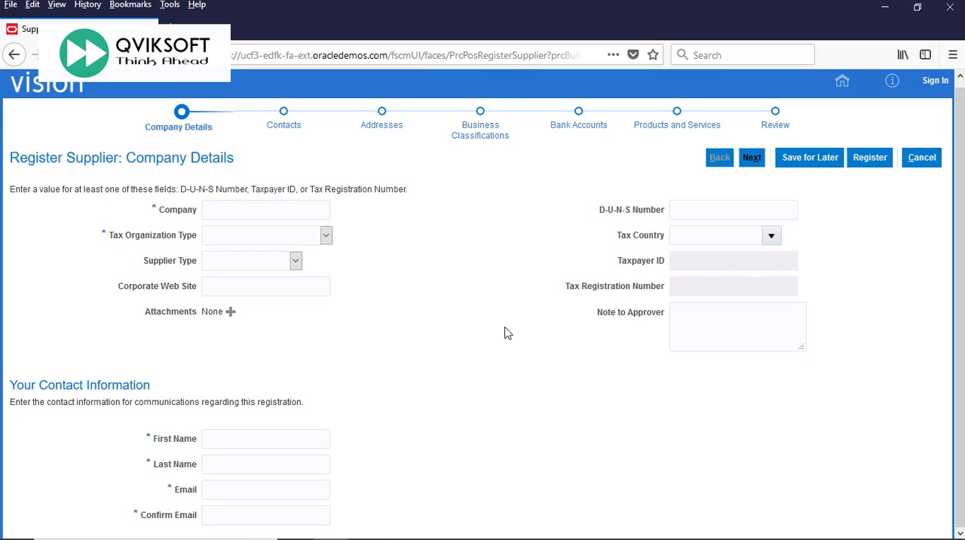
pyautogui.click(277, 214)
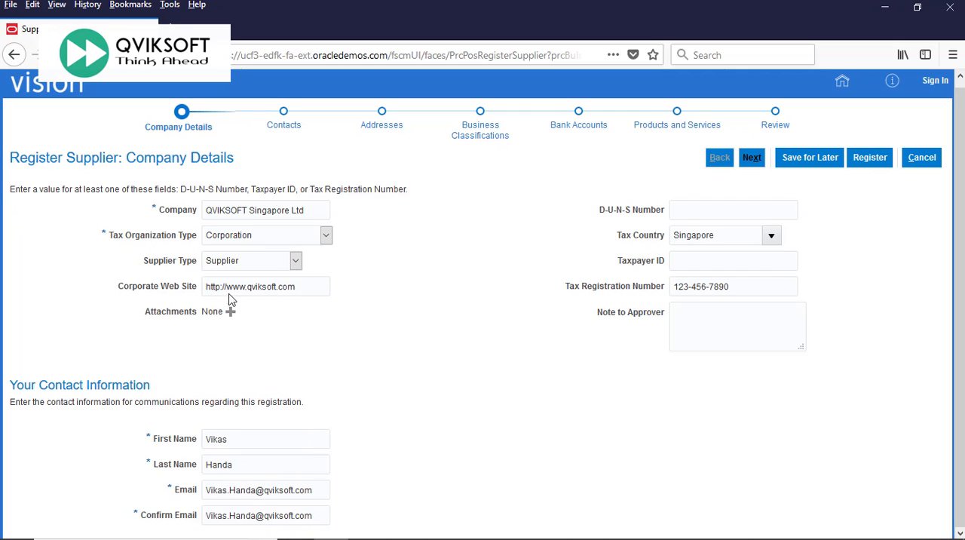
pyautogui.click(301, 286)
pyautogui.moveTo(301, 286); pyautogui.dragTo(149, 301)
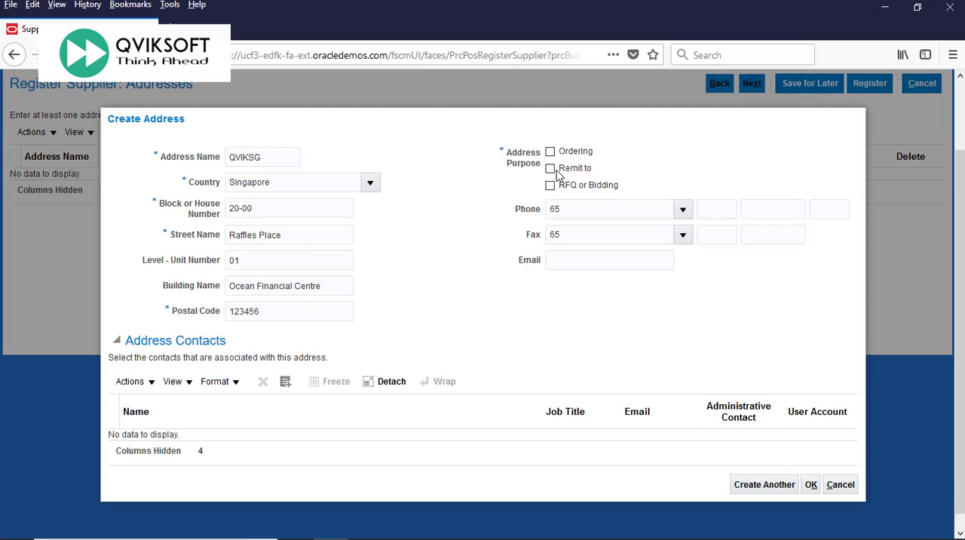
# Assign the Ordering, Remit to and RFQ or Bidding purposes to the QVIKSG address and save it.
pyautogui.click(551, 152)
pyautogui.click(550, 168)
pyautogui.click(550, 185)
pyautogui.click(811, 485)
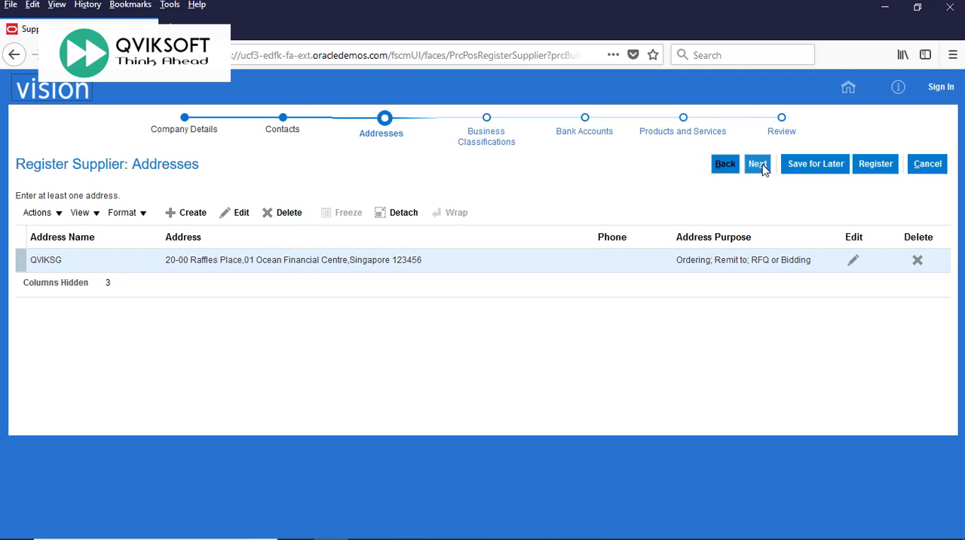
# Continue through Business Classifications without adding any, and save the SGD bank account for QVIKSOFT Singapore Pte Ltd.
pyautogui.click(758, 165)
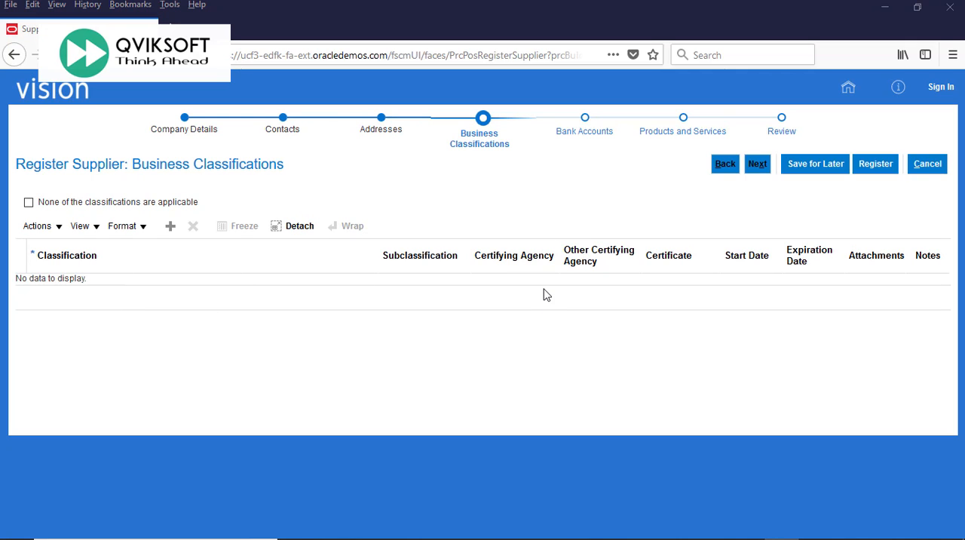
pyautogui.click(757, 163)
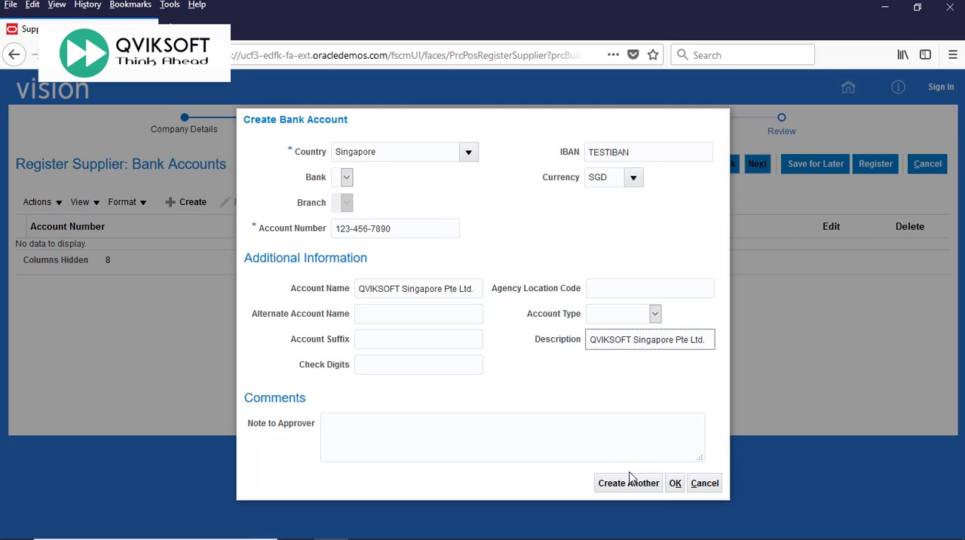
pyautogui.click(676, 484)
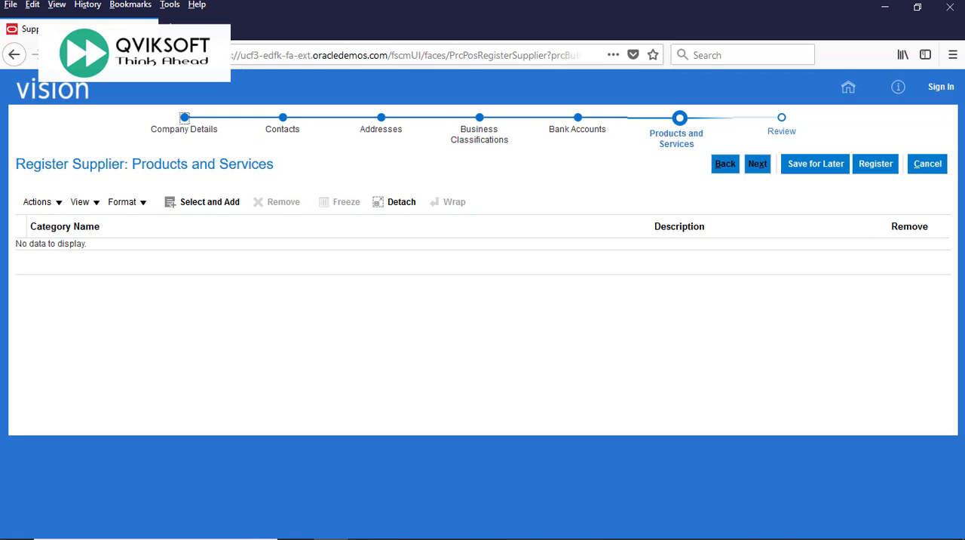
# Check the actions available for Products and Services, then continue the registration without adding a category.
pyautogui.click(49, 205)
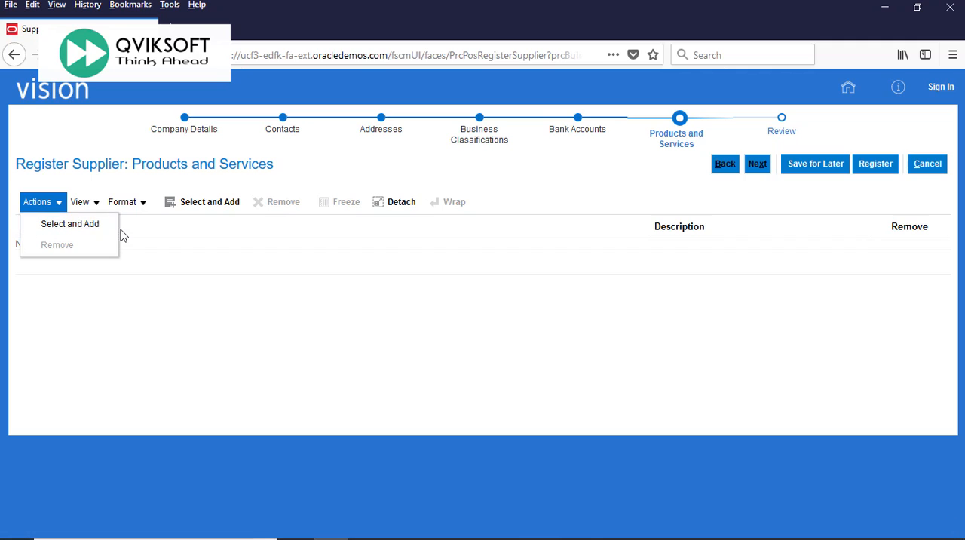
pyautogui.click(512, 347)
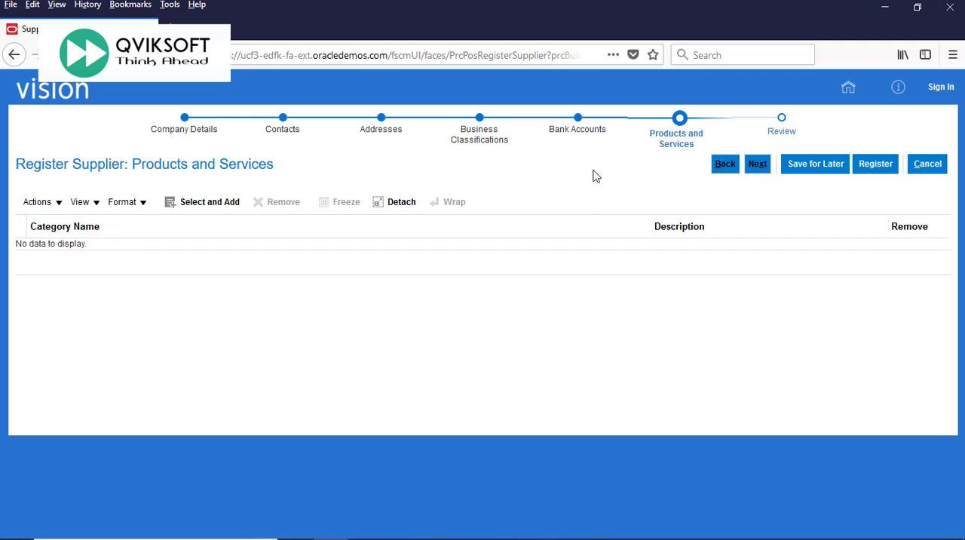
pyautogui.click(758, 165)
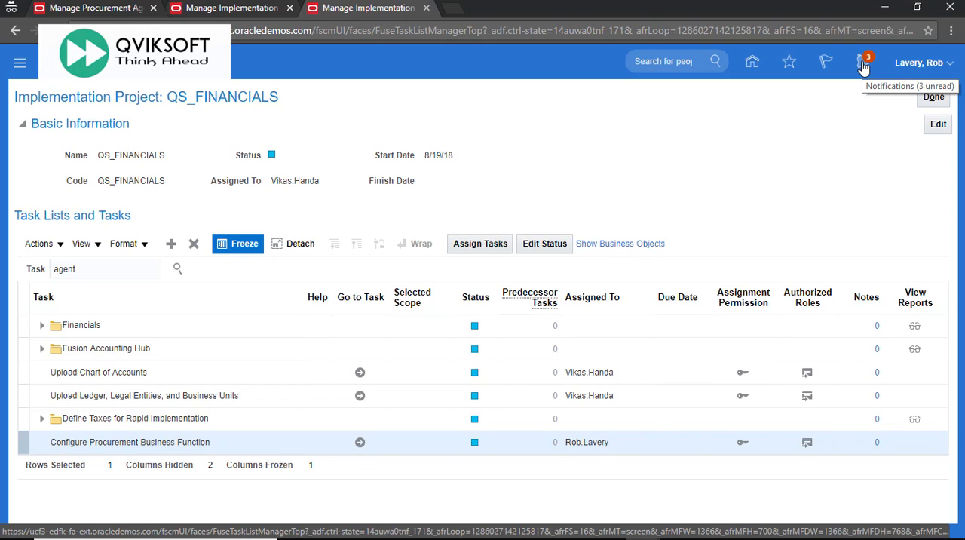
# Open the pending supplier registration request for QVIKSOFT Singapore Ltd from the approver's notifications and review its details and Supplier Match Results.
pyautogui.click(864, 63)
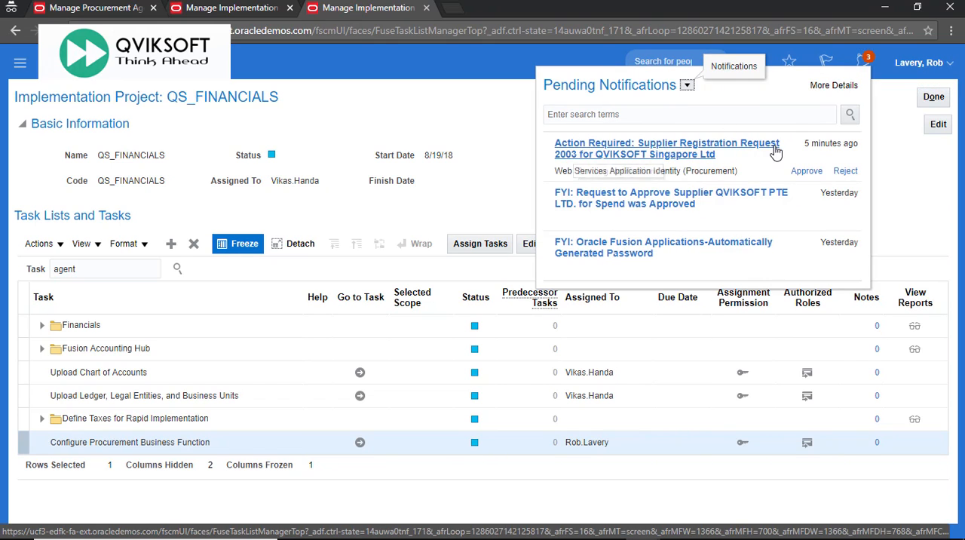
pyautogui.click(667, 154)
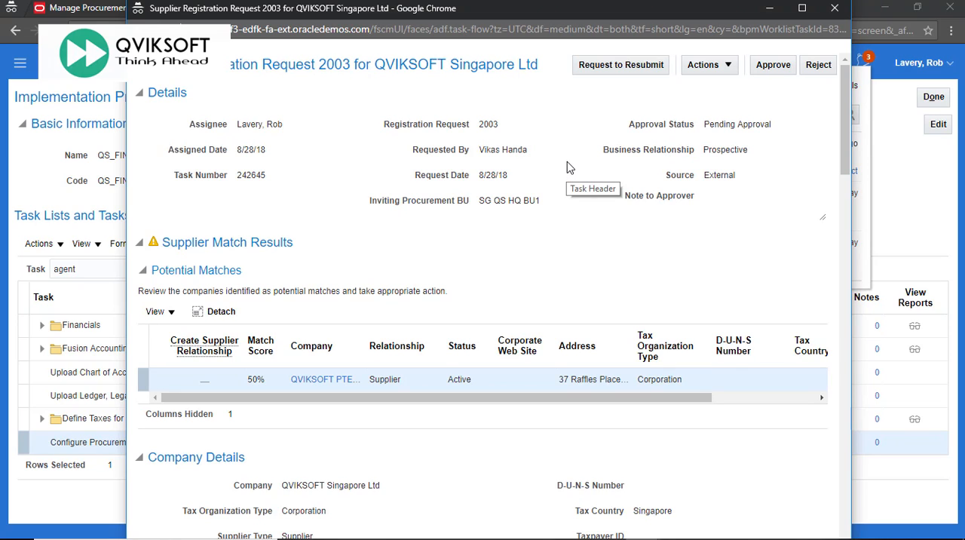
pyautogui.scroll(-1, 569, 166)
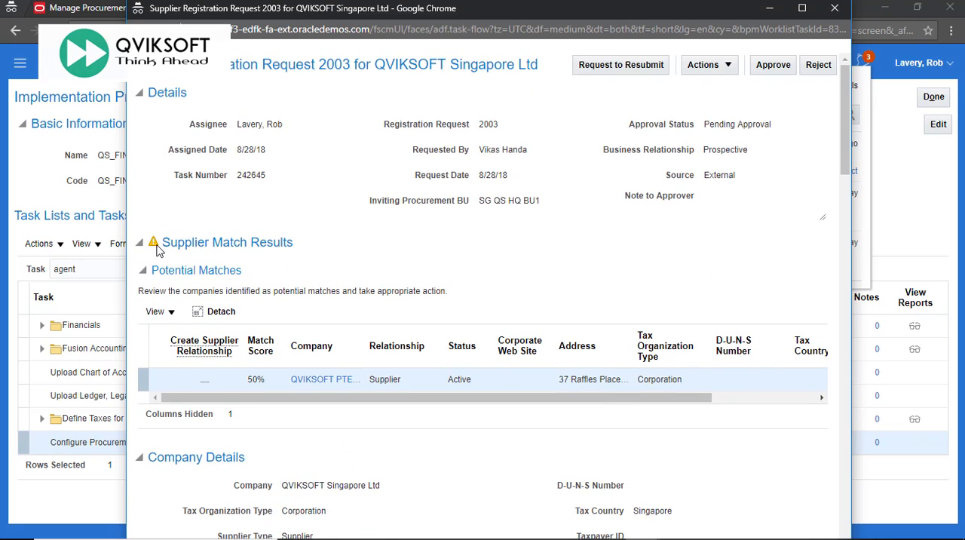
pyautogui.moveTo(157, 250)
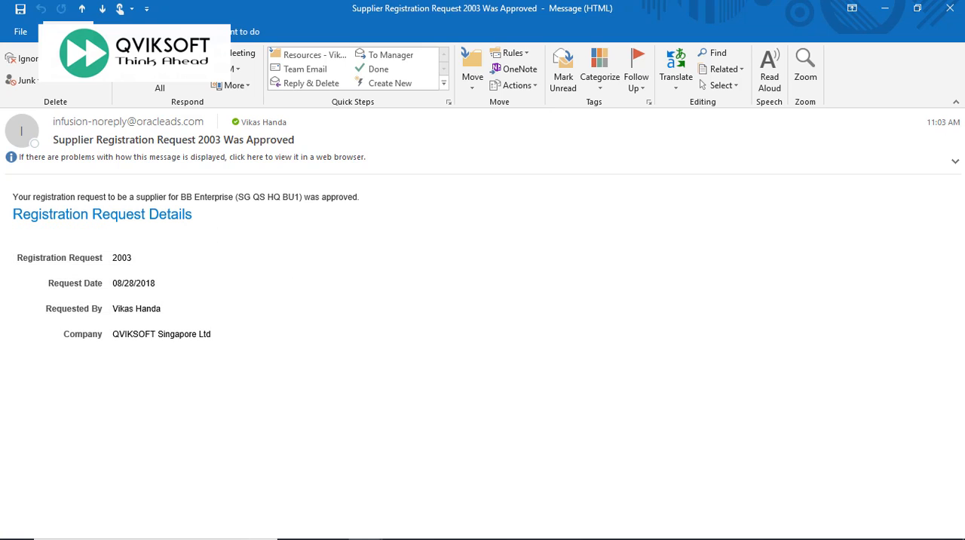
# Close the registration approval e-mail in Outlook and read the recommended actions in the supplier contact user account e-mail.
pyautogui.click(950, 8)
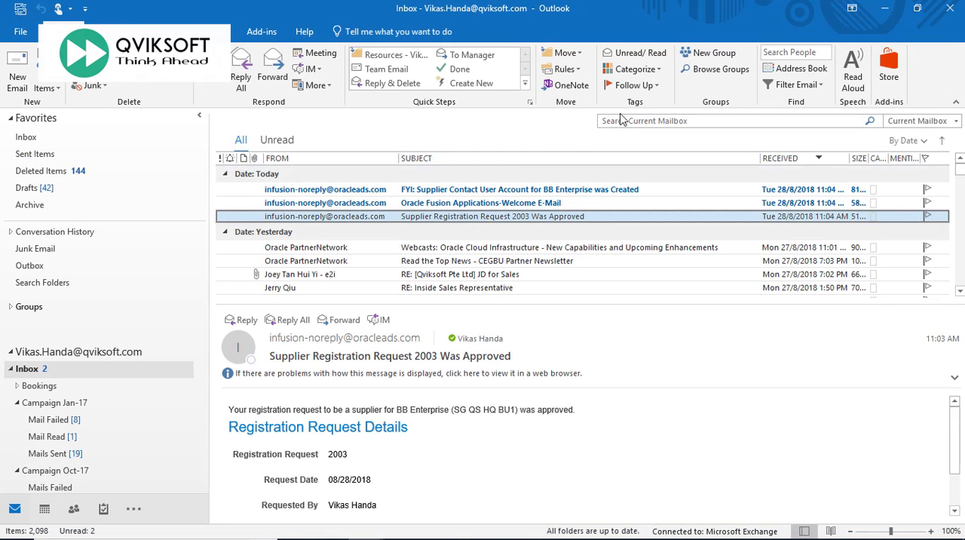
pyautogui.click(490, 206)
pyautogui.doubleClick(490, 206)
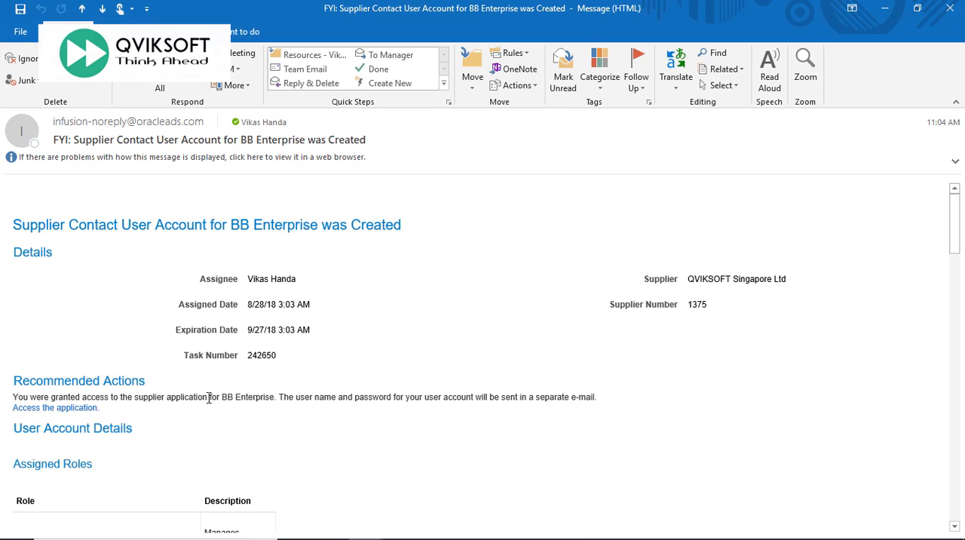
pyautogui.moveTo(317, 396); pyautogui.dragTo(605, 400)
pyautogui.click(637, 391)
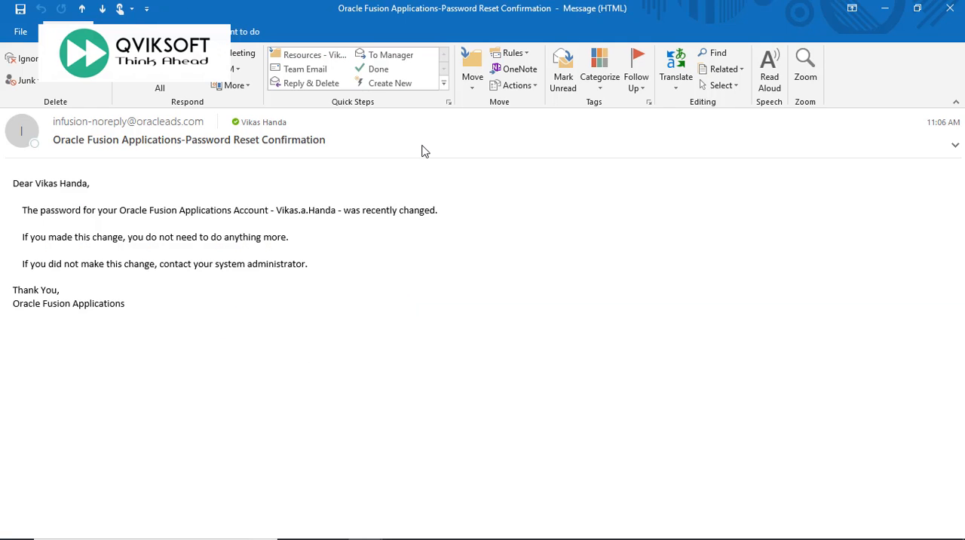
# Copy the account user name from the password reset confirmation e-mail and view the supplier contact's Oracle Applications home page.
pyautogui.moveTo(22, 209); pyautogui.dragTo(334, 211)
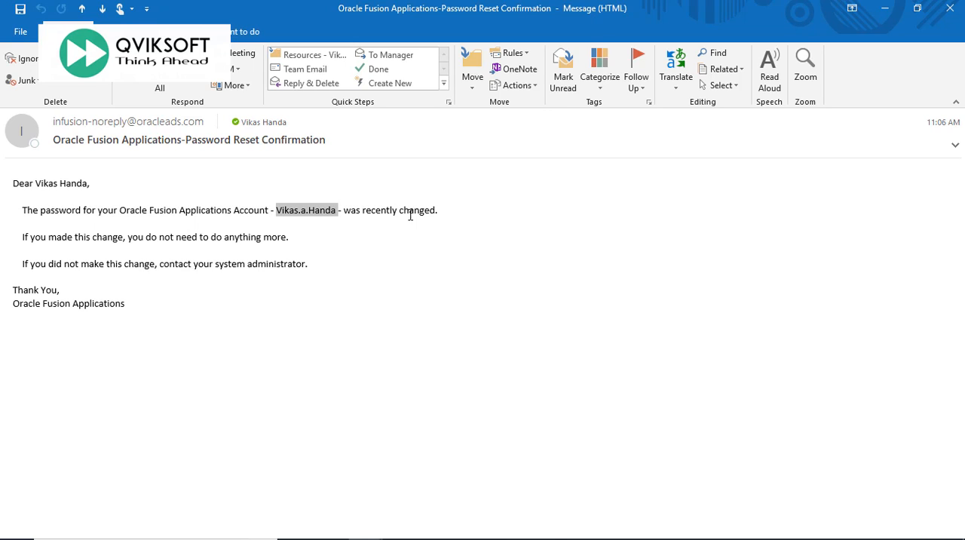
pyautogui.hotkey('ctrl', 'c')
pyautogui.hotkey('alt', 'Tab')
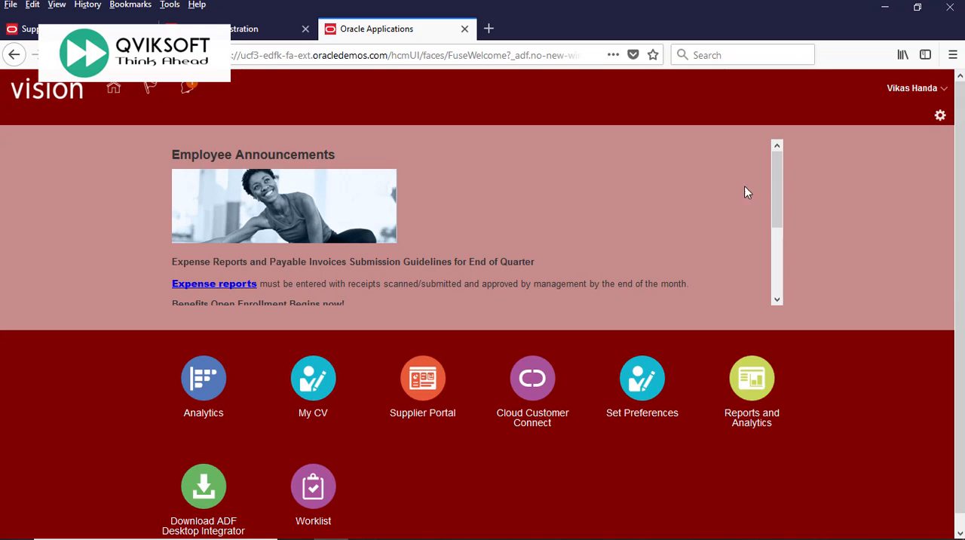
pyautogui.moveTo(777, 175)
pyautogui.mouseDown()
pyautogui.moveTo(761, 265)
pyautogui.moveTo(763, 170)
pyautogui.mouseUp()
# Switch to the supplier manager's Oracle session and open Manage Suppliers in the Suppliers work area.
pyautogui.hotkey('alt', 'Tab')
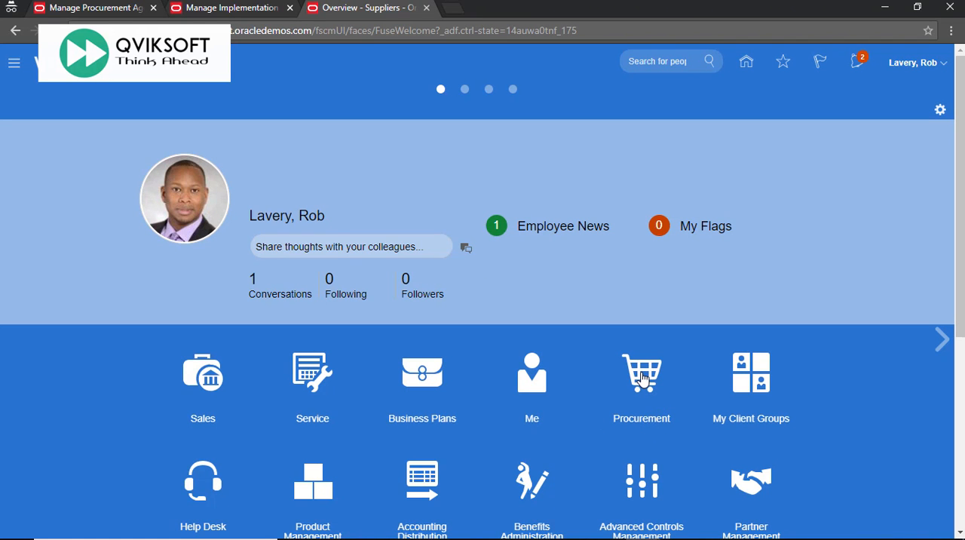
pyautogui.click(641, 379)
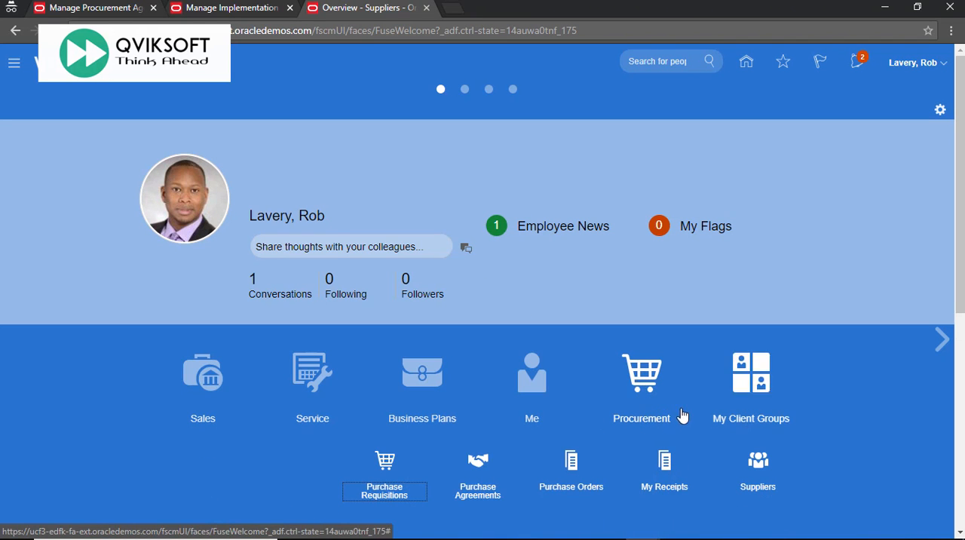
pyautogui.click(758, 467)
pyautogui.click(777, 164)
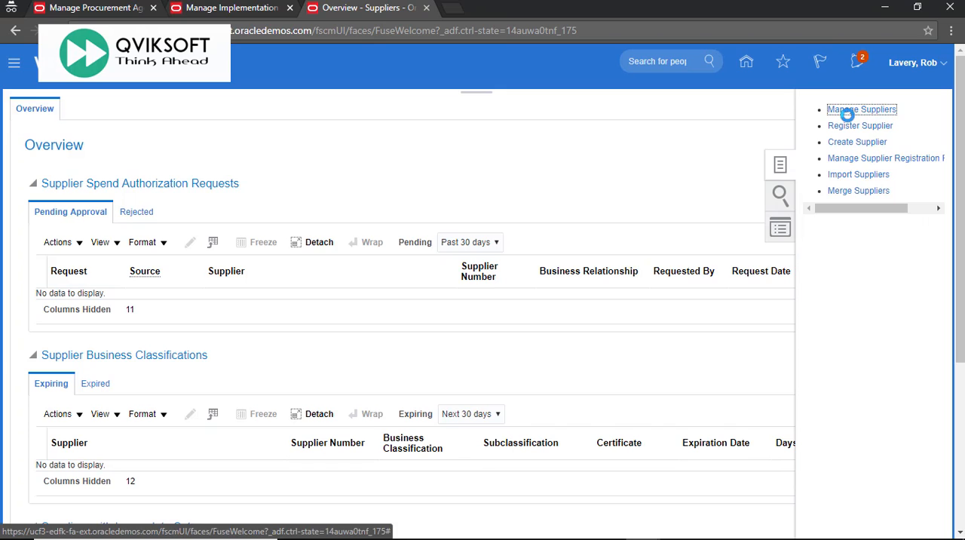
pyautogui.click(846, 112)
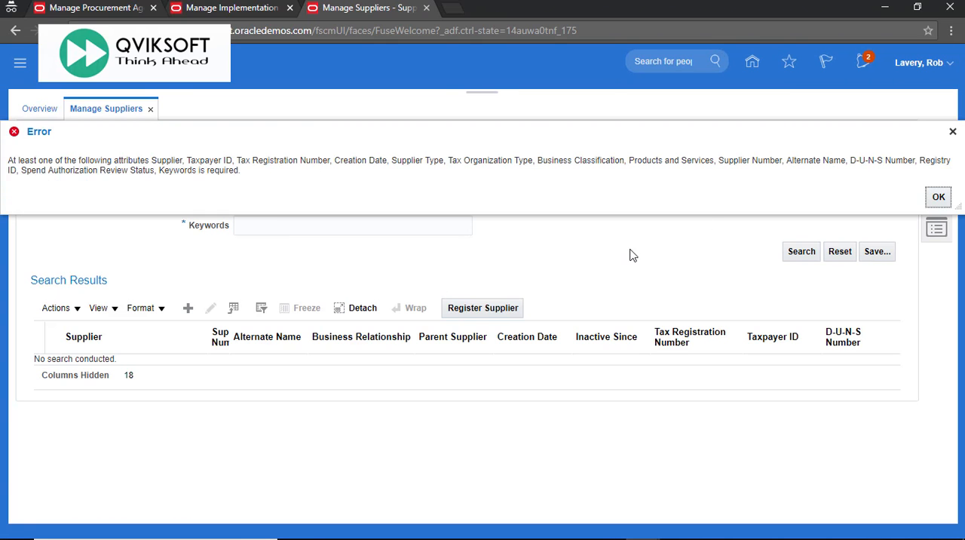
# Dismiss the search error and search the suppliers for the keyword QVIKSOFT.
pyautogui.click(934, 198)
pyautogui.click(330, 230)
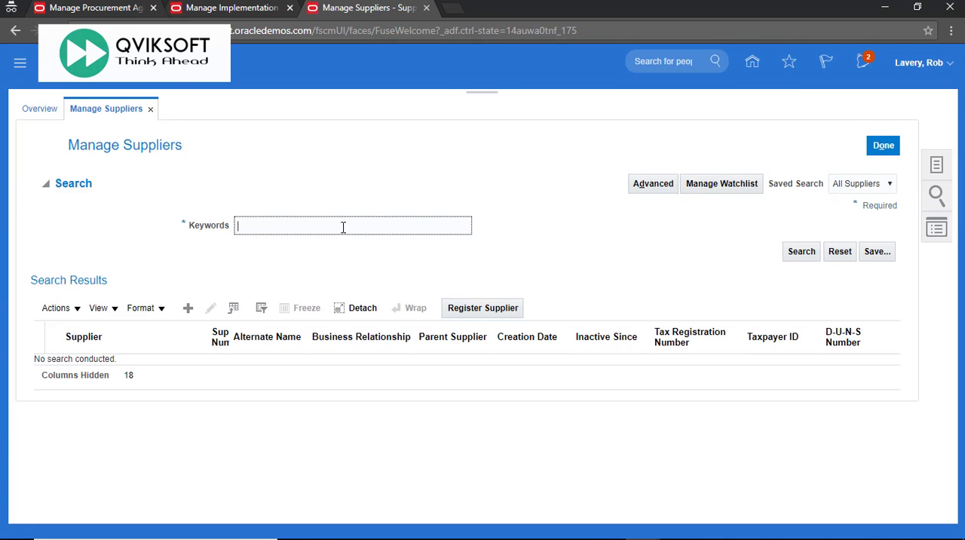
pyautogui.write('QVIKSOFT')
pyautogui.click(801, 251)
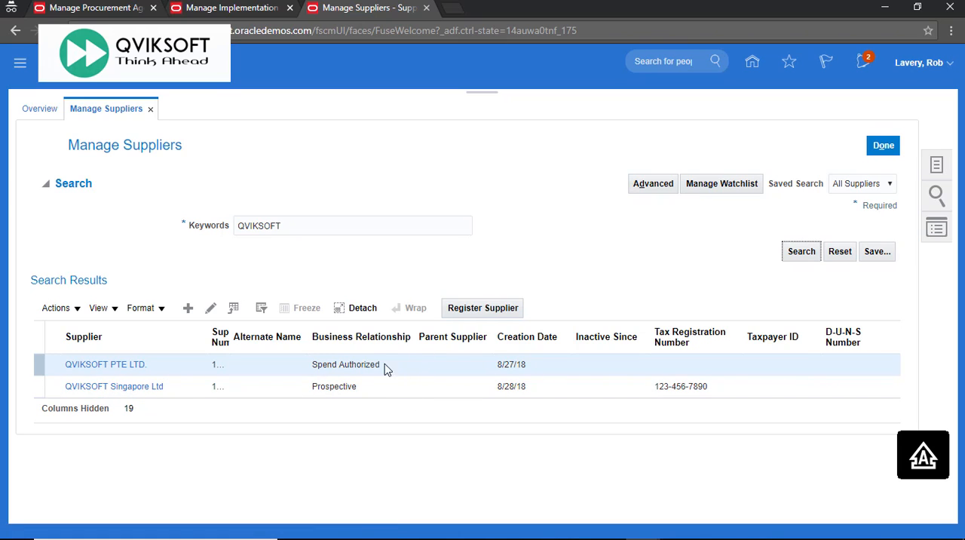
# Submit QVIKSOFT Singapore Ltd for spend authorization with the justification "We have evaluated the supplier and decided to buy goods and services from this supplier.".
pyautogui.click(327, 389)
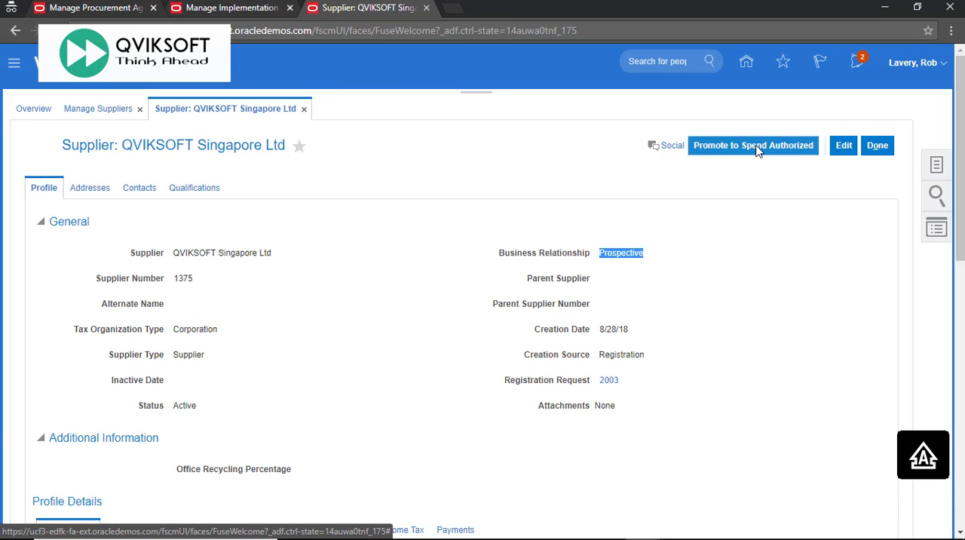
pyautogui.click(757, 151)
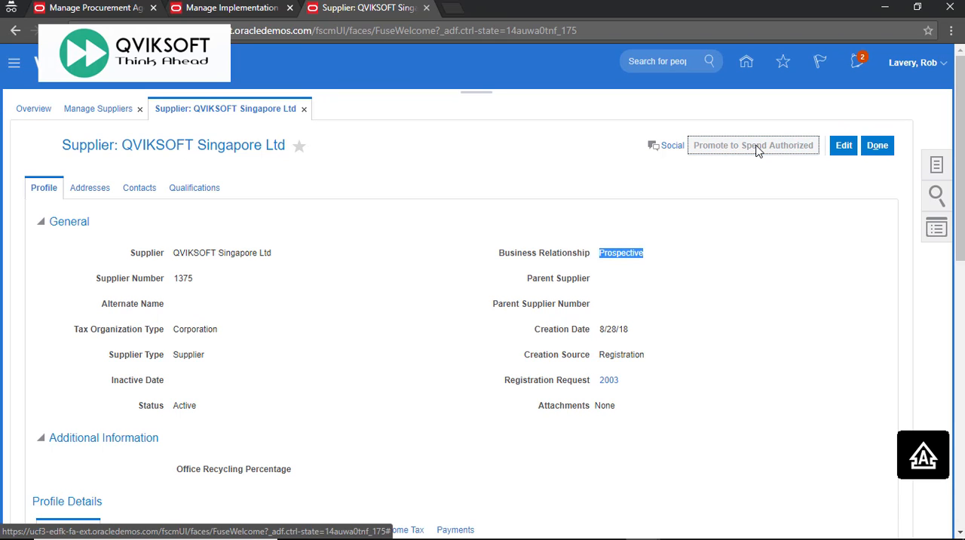
pyautogui.write('We have evaluated the supplier and decided to buy goods and services from this supplier.')
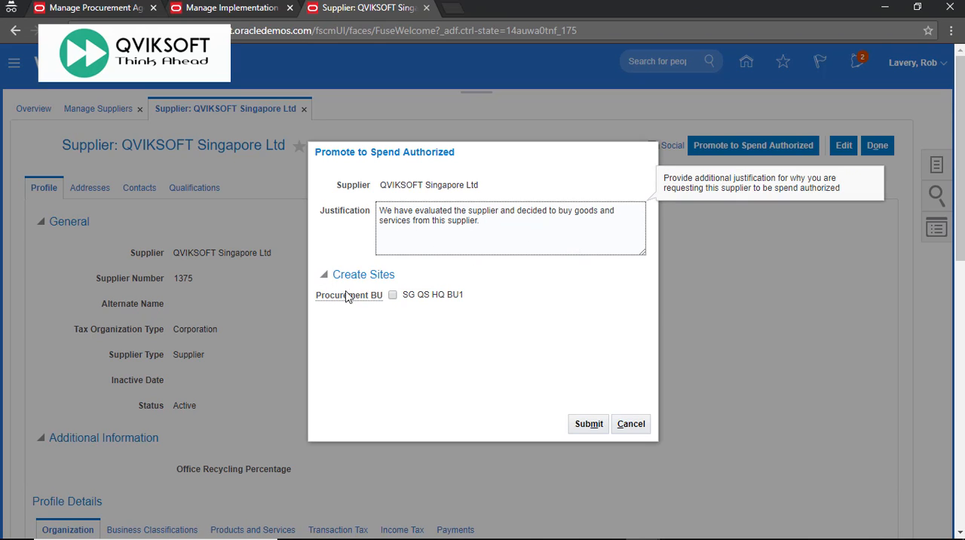
pyautogui.click(588, 423)
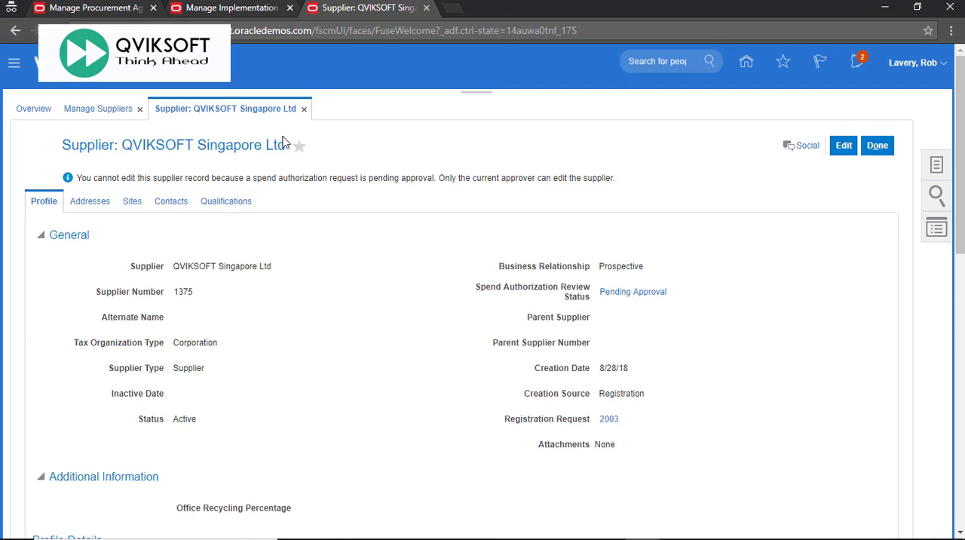
# Read the supplier record's pending approval message and examine the assignee stages of SpendAuthorizationApproval in the BPM Worklist.
pyautogui.moveTo(81, 178); pyautogui.dragTo(276, 189)
pyautogui.hotkey('alt', 'Tab')
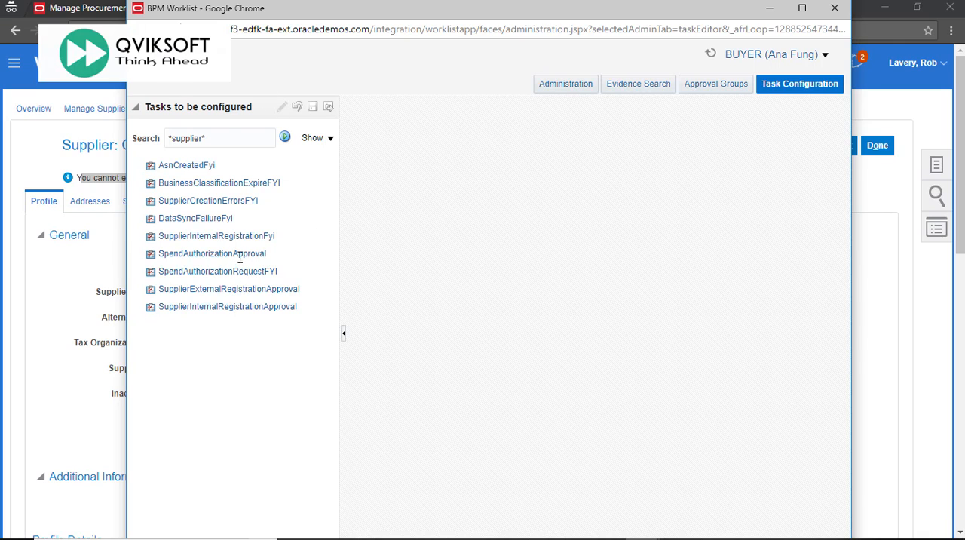
pyautogui.click(182, 254)
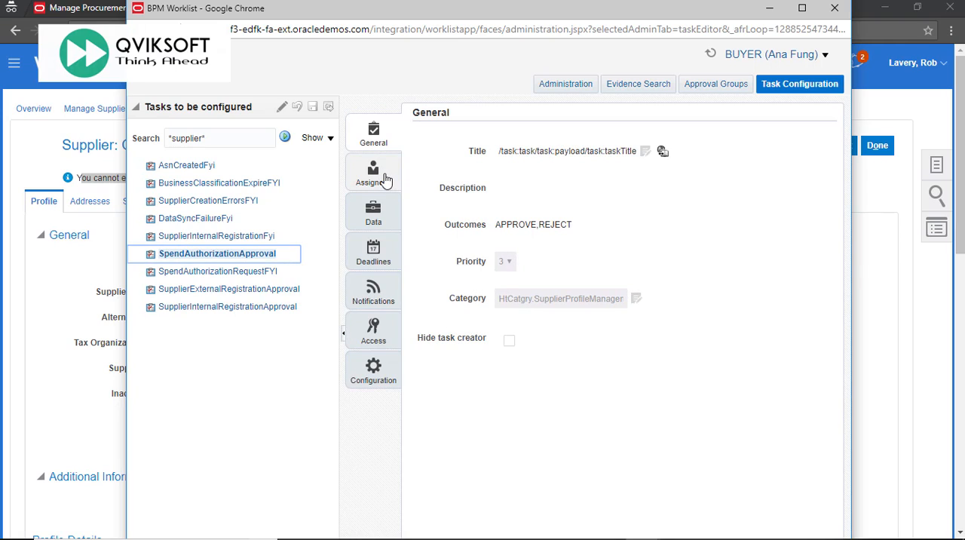
pyautogui.click(384, 178)
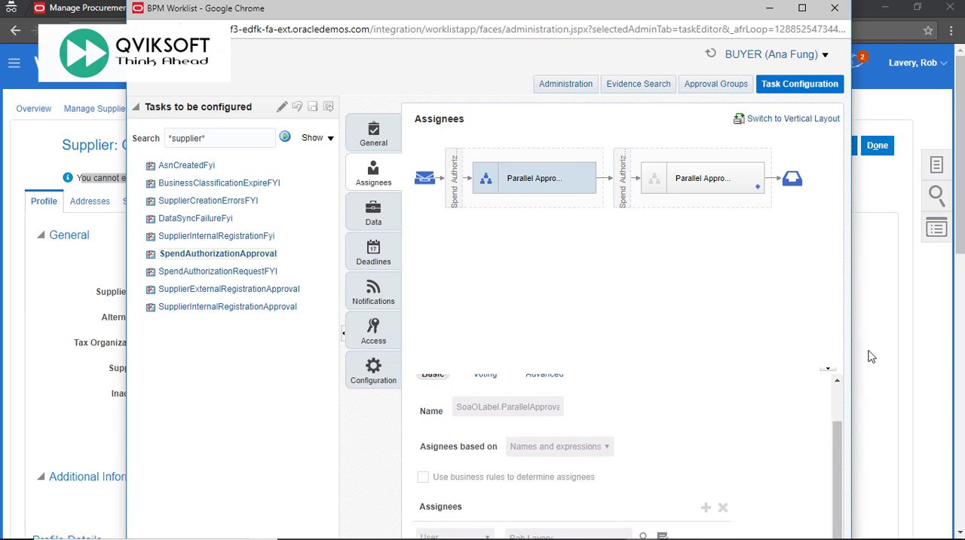
pyautogui.scroll(-3, 872, 358)
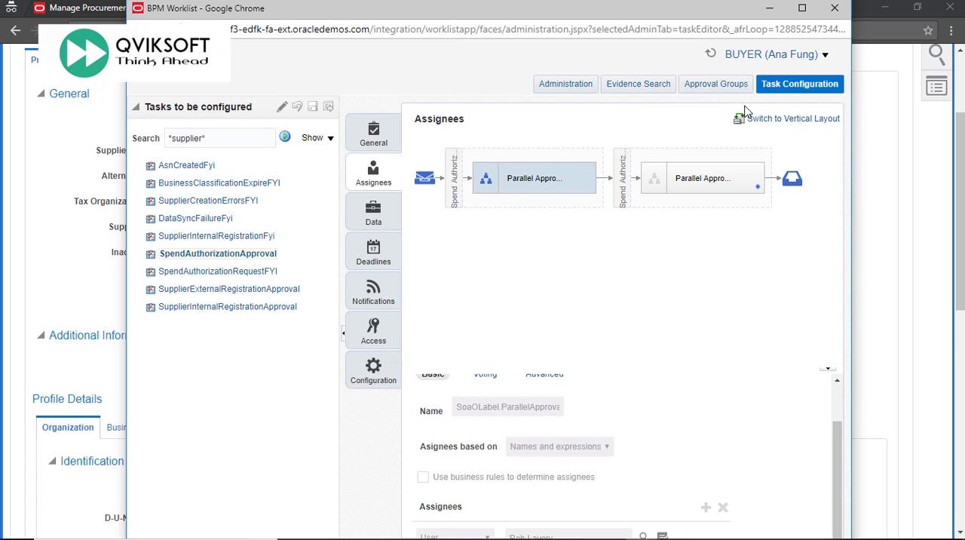
pyautogui.click(681, 178)
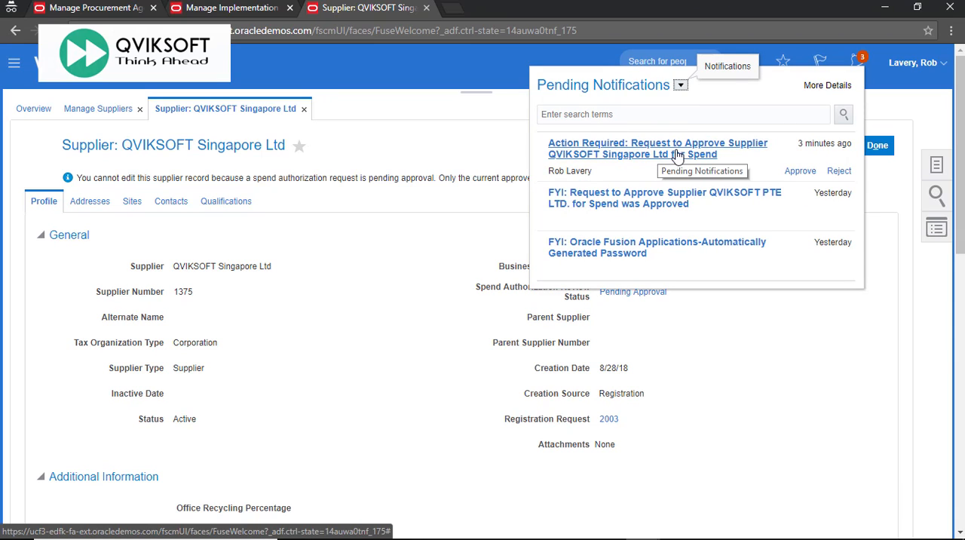
# Review and approve the pending spend request for QVIKSOFT Singapore Ltd, and reopen the supplier's record from the Manage Suppliers results.
pyautogui.click(683, 159)
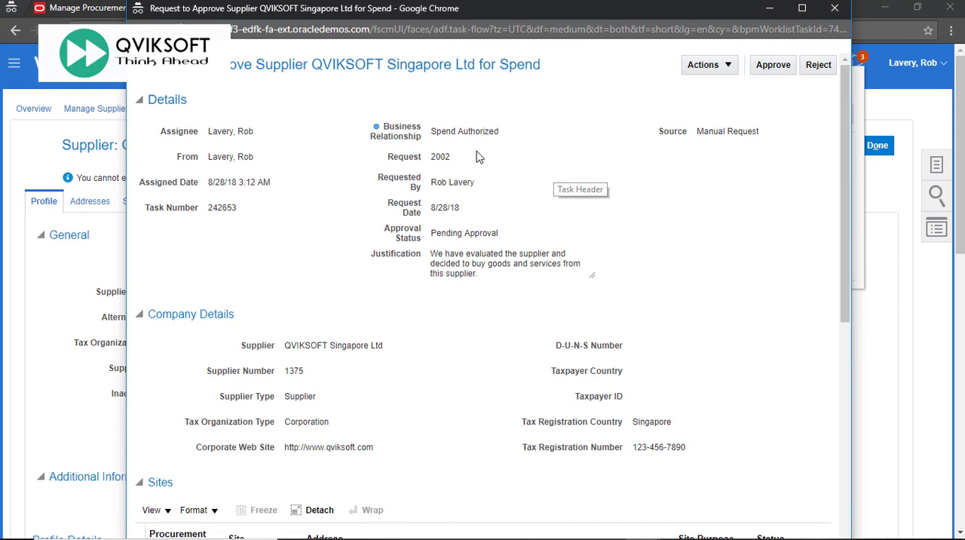
pyautogui.scroll(-7, 606, 183)
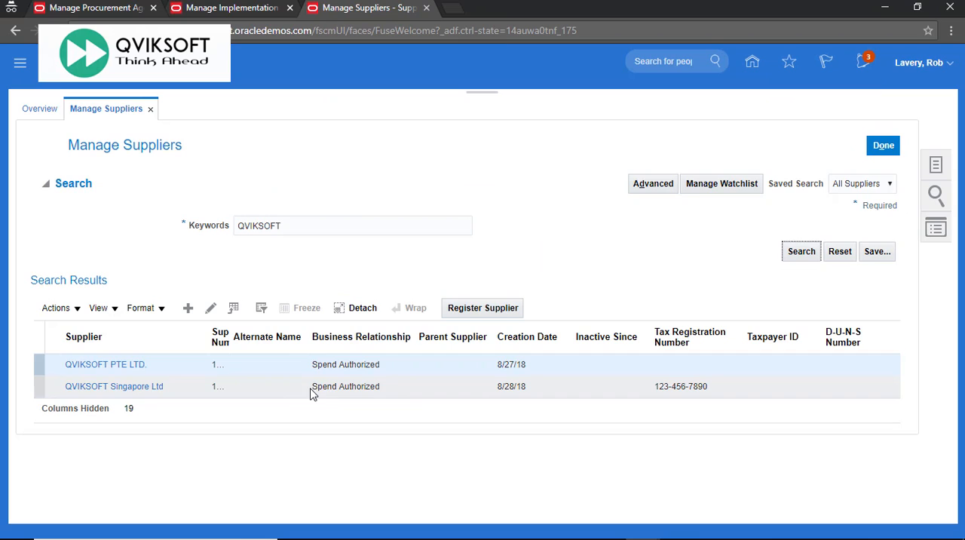
pyautogui.click(317, 393)
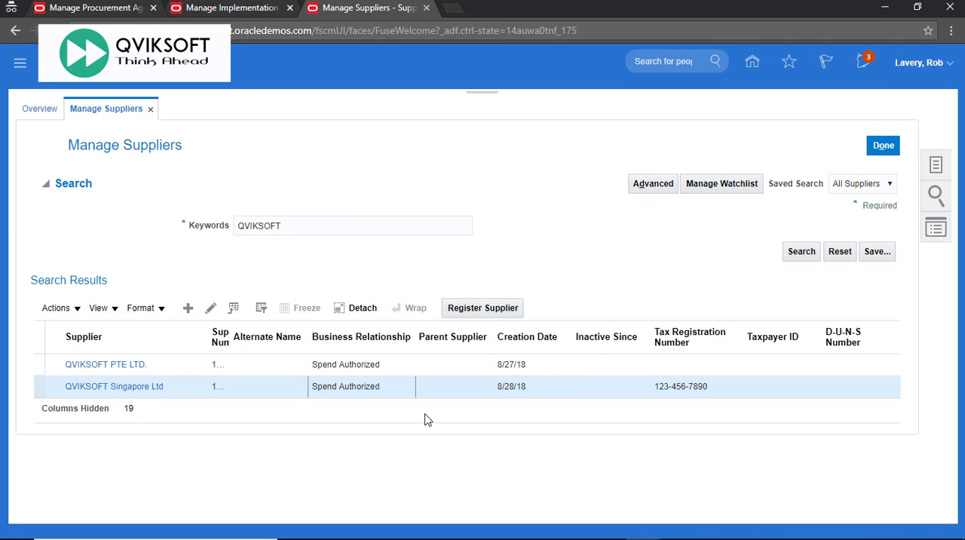
pyautogui.click(140, 386)
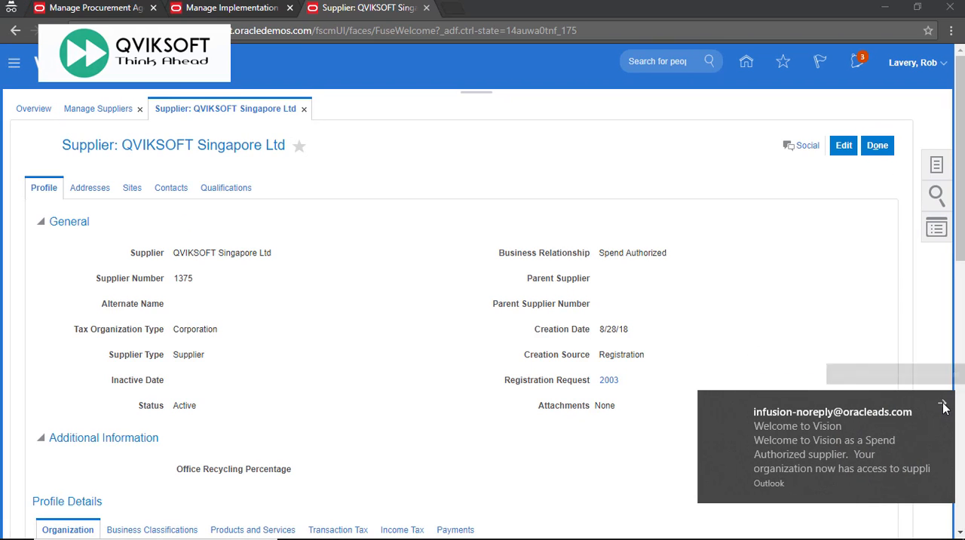
# Switch to Outlook and read the "Welcome to Vision" e-mail about supplier portal access and the FSA contract.
pyautogui.click(943, 406)
pyautogui.moveTo(358, 532)
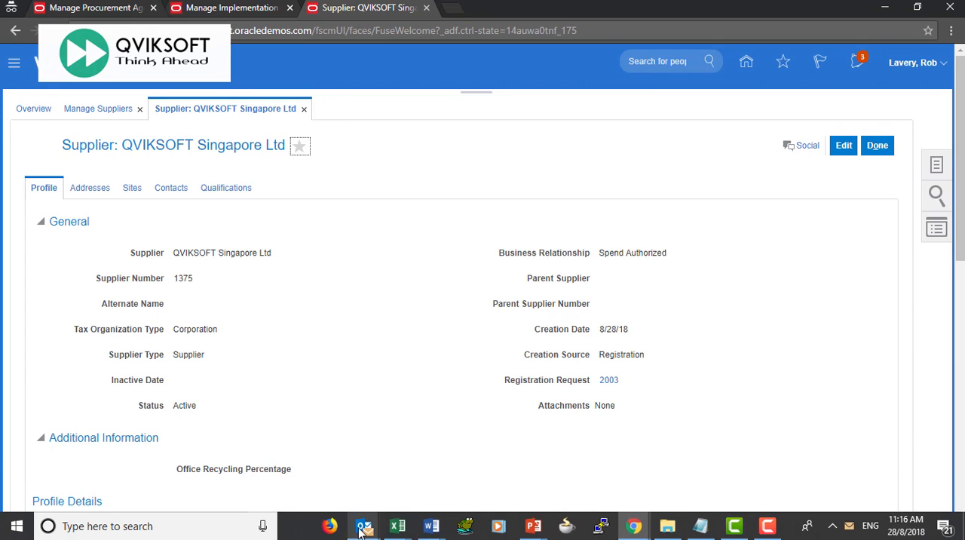
pyautogui.click(113, 487)
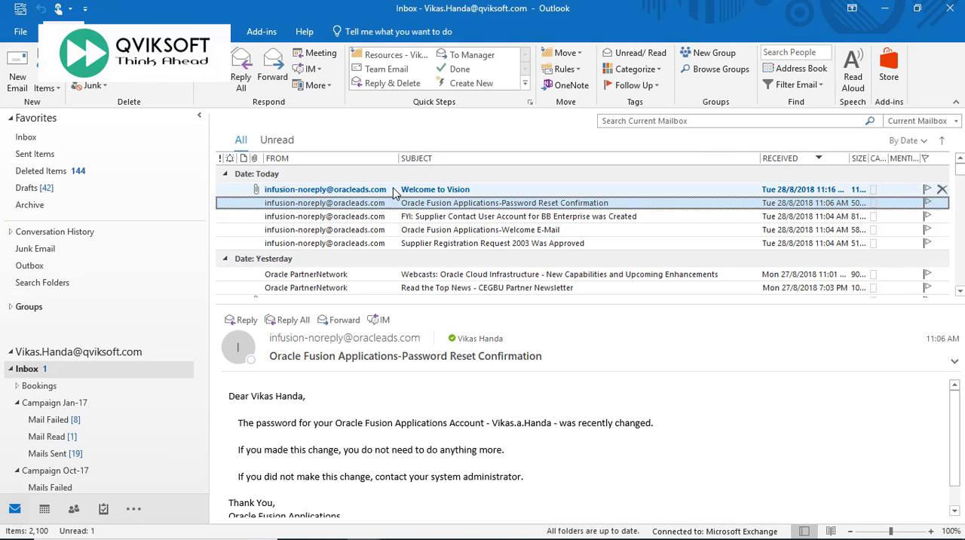
pyautogui.doubleClick(392, 190)
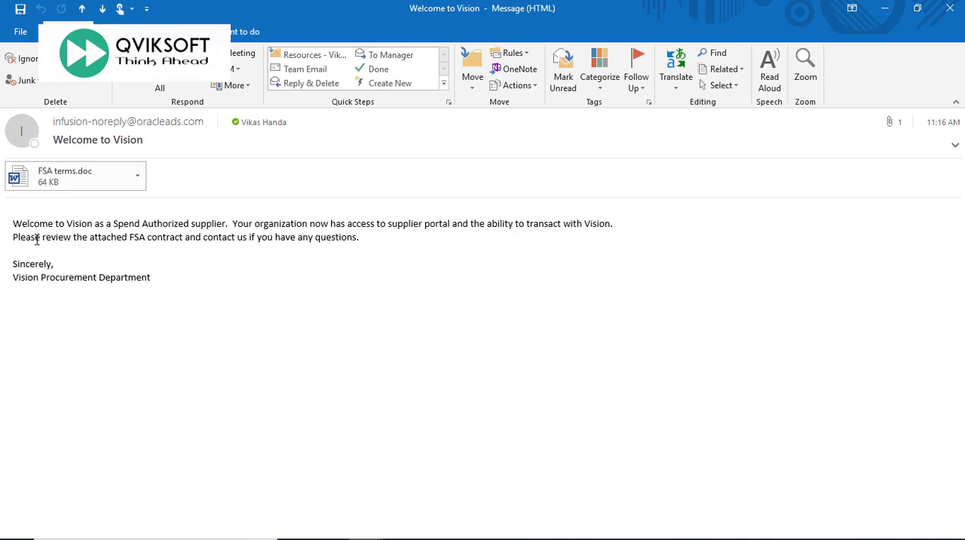
pyautogui.moveTo(584, 224); pyautogui.dragTo(626, 226)
pyautogui.moveTo(14, 236); pyautogui.dragTo(386, 235)
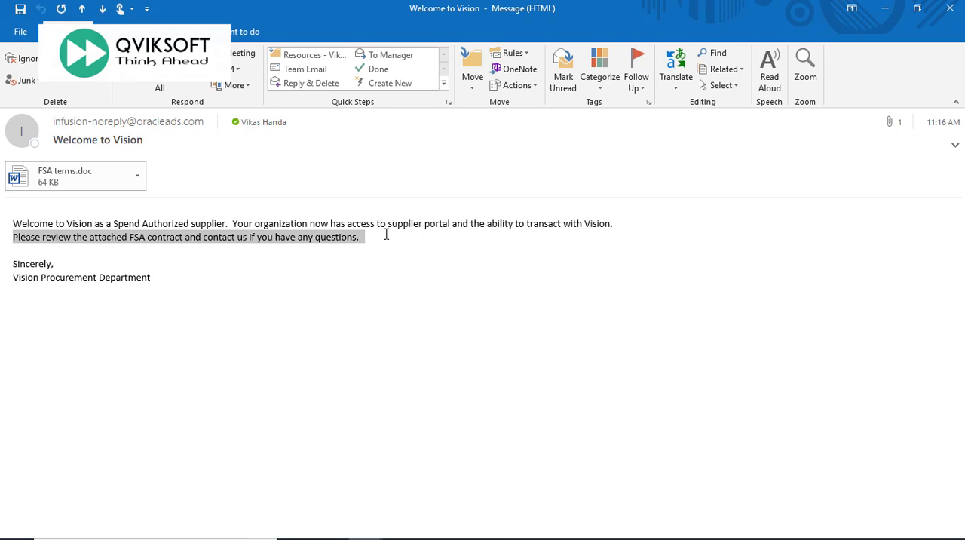
pyautogui.click(302, 260)
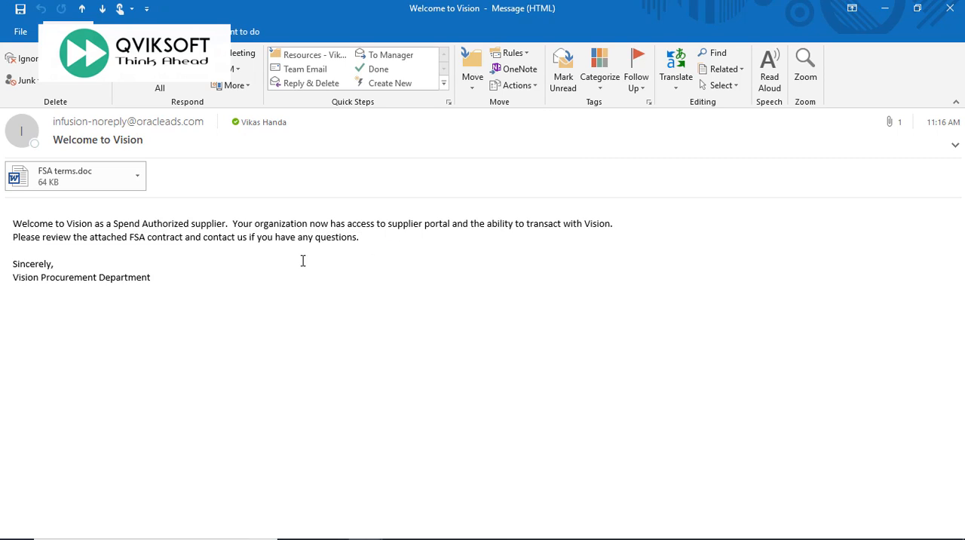
# Open the attached FSA terms.doc in Word and read through the Facilities Master Agreement terms and conditions.
pyautogui.click(94, 178)
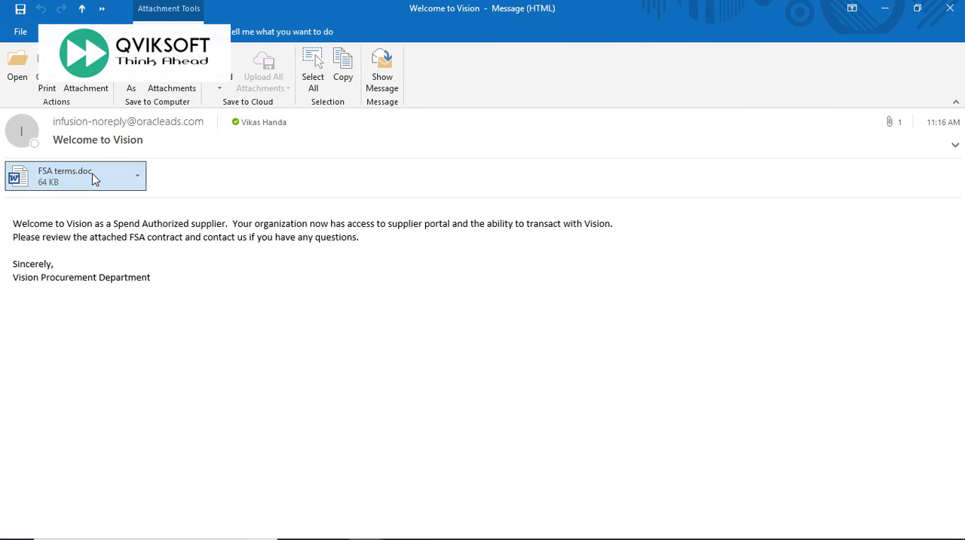
pyautogui.doubleClick(93, 178)
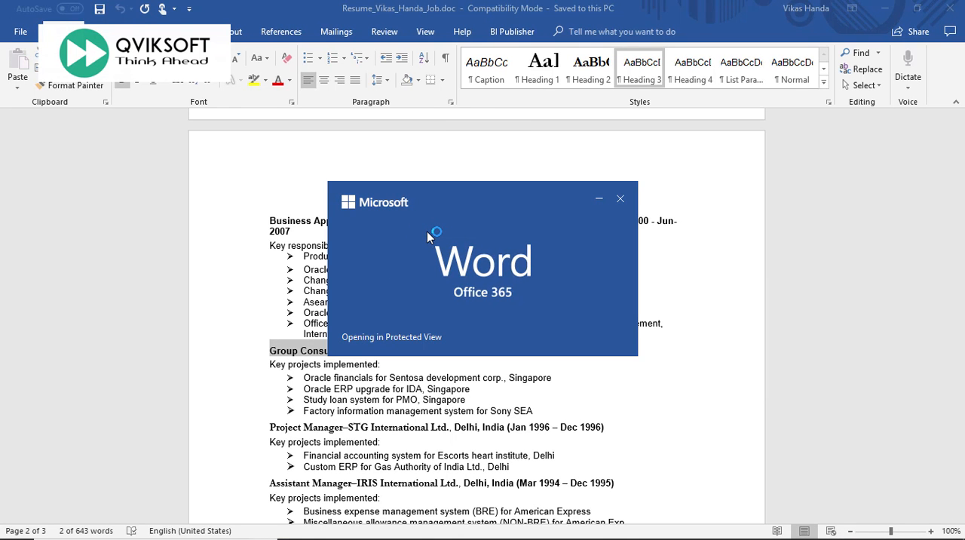
pyautogui.scroll(-20, 437, 223)
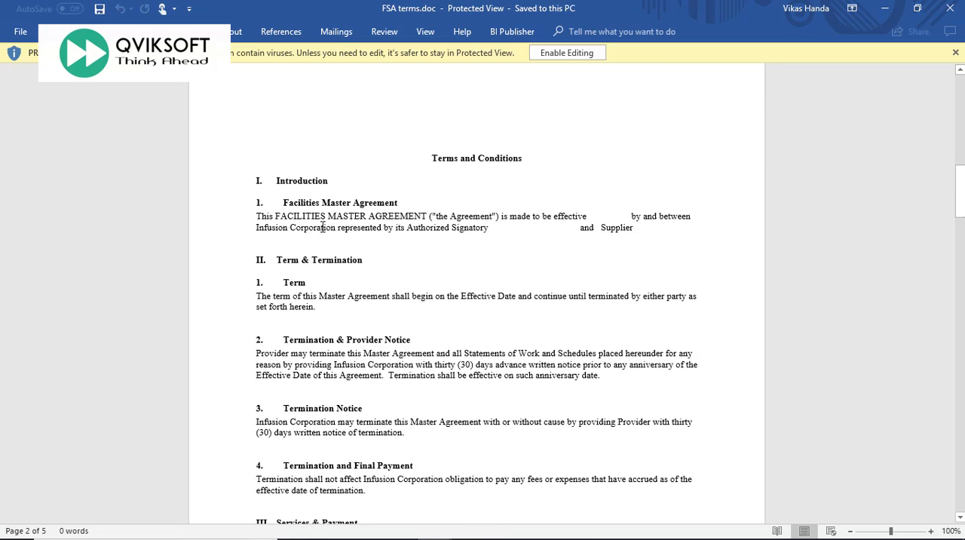
pyautogui.moveTo(277, 212); pyautogui.dragTo(426, 215)
pyautogui.scroll(-10, 437, 233)
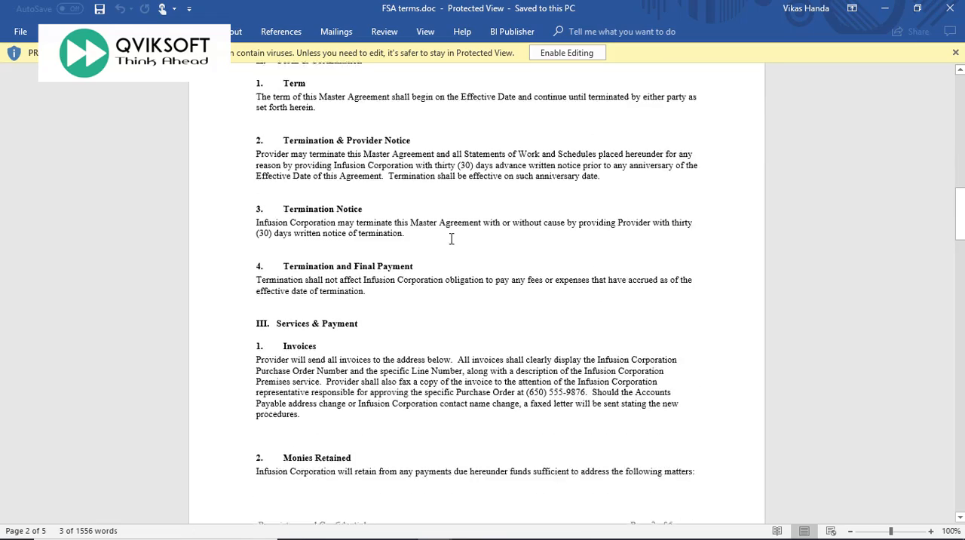
pyautogui.scroll(-5, 457, 241)
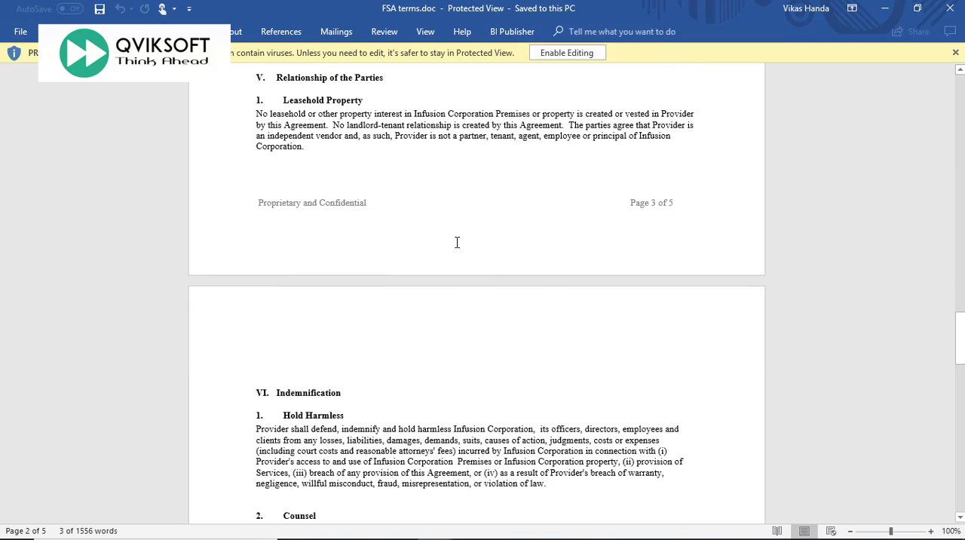
pyautogui.moveTo(959, 340); pyautogui.dragTo(960, 442)
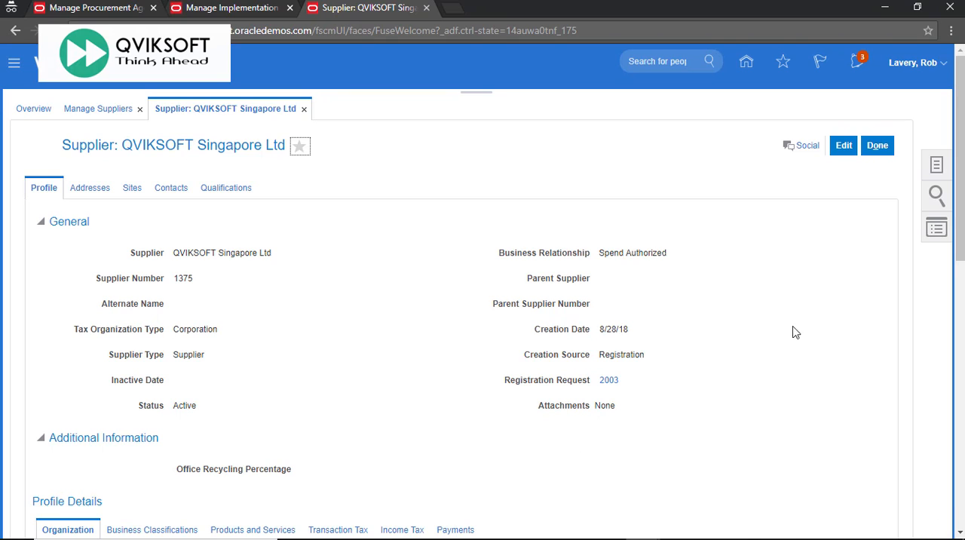
# Close the QVIKSOFT Singapore Ltd record and start creating a supplier named QVIKSOFT Malaysia Ltd.
pyautogui.click(882, 151)
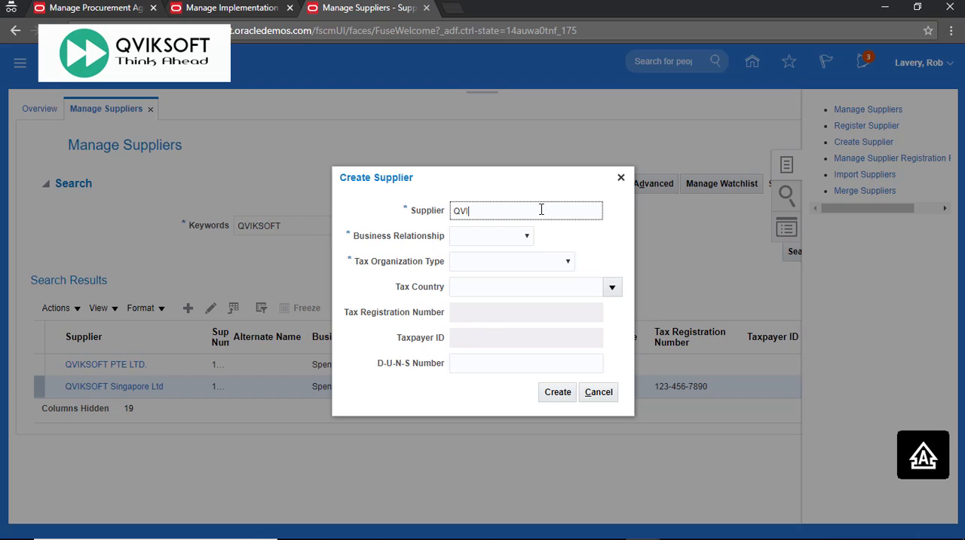
pyautogui.write('IKSOFT Malaysia Ltd')
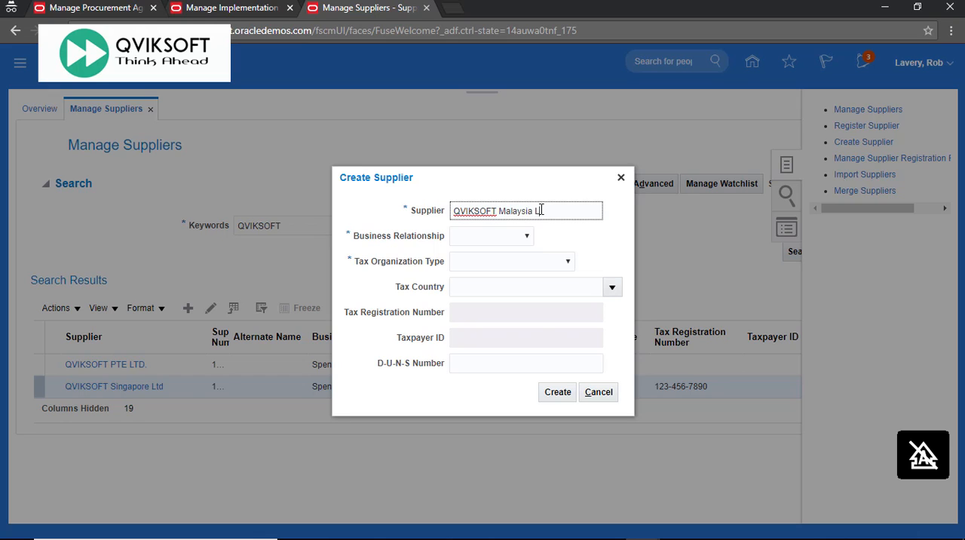
pyautogui.press('Tab')
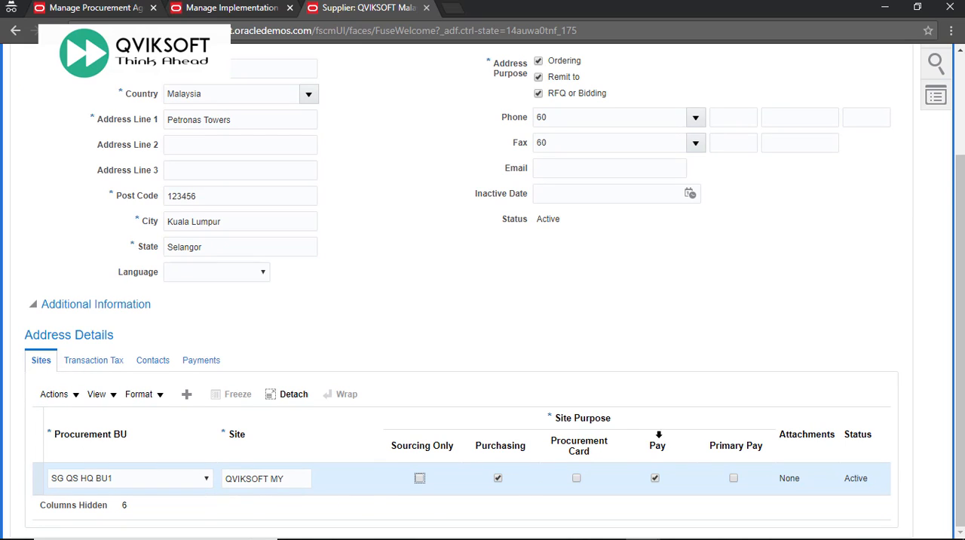
# Save the Malaysian supplier's address with its QVIKSOFT MY purchasing and pay site under SG QS HQ BU1, and submit the supplier.
pyautogui.scroll(3, 551, 398)
pyautogui.click(699, 145)
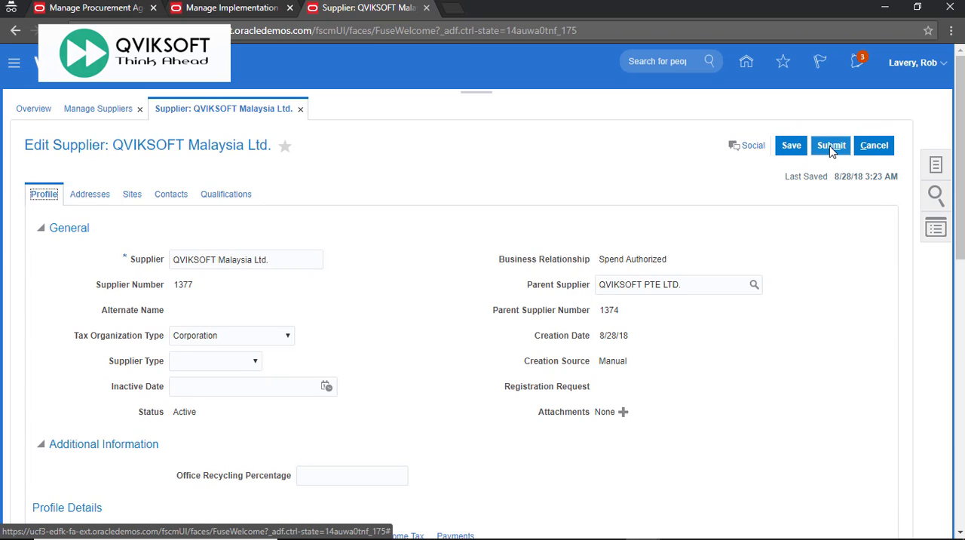
pyautogui.click(832, 149)
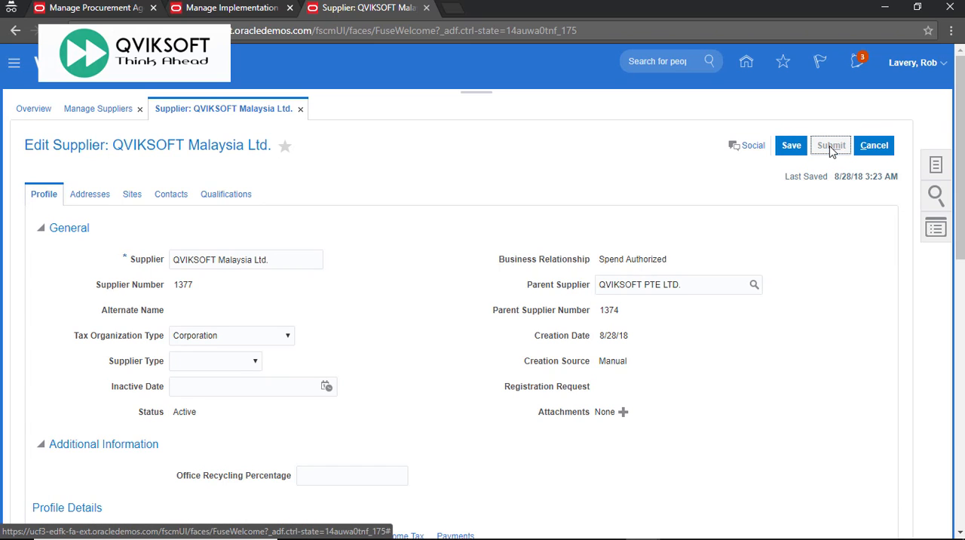
pyautogui.click(517, 194)
# Search again for QVIKSOFT suppliers, review the QVIKSOFT Malaysia Ltd. record, and close it.
pyautogui.click(361, 224)
pyautogui.click(801, 252)
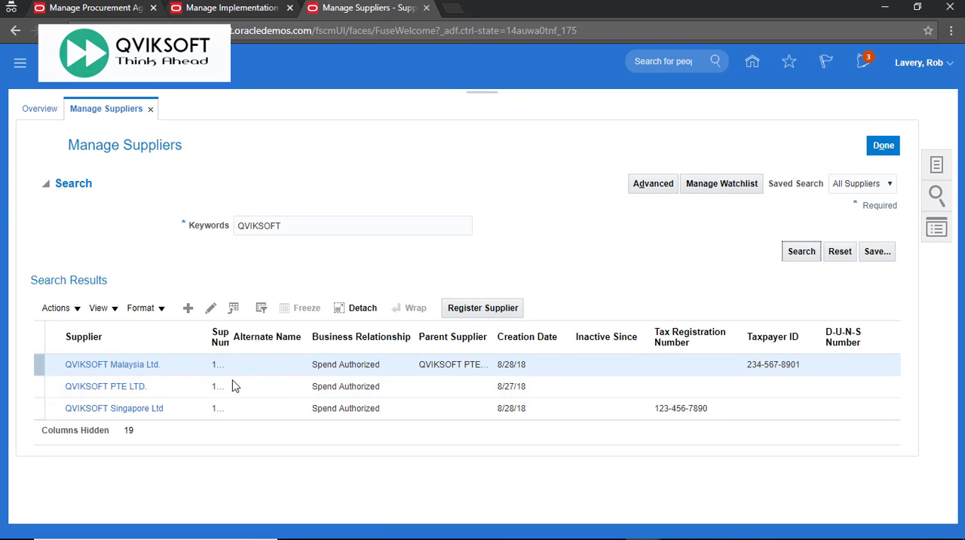
pyautogui.moveTo(495, 338); pyautogui.dragTo(516, 333)
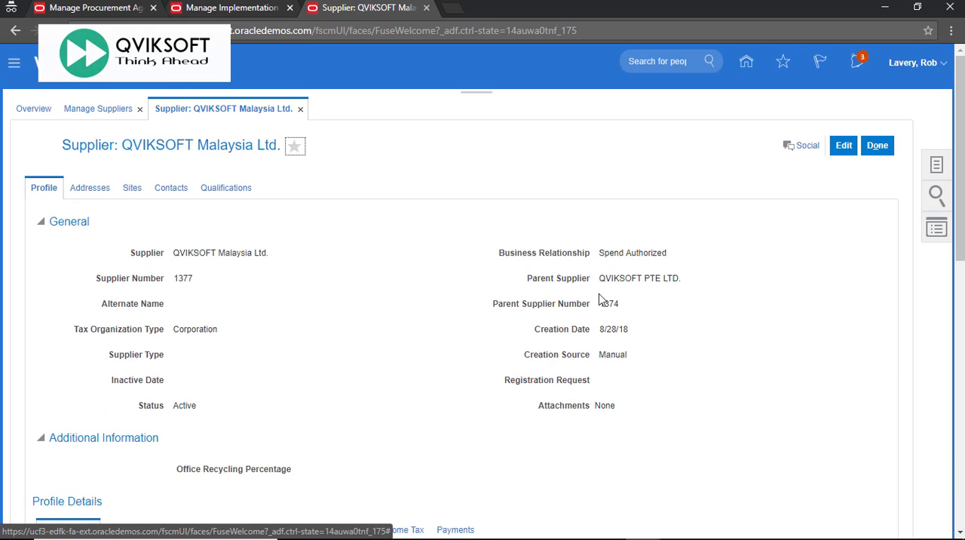
pyautogui.click(873, 149)
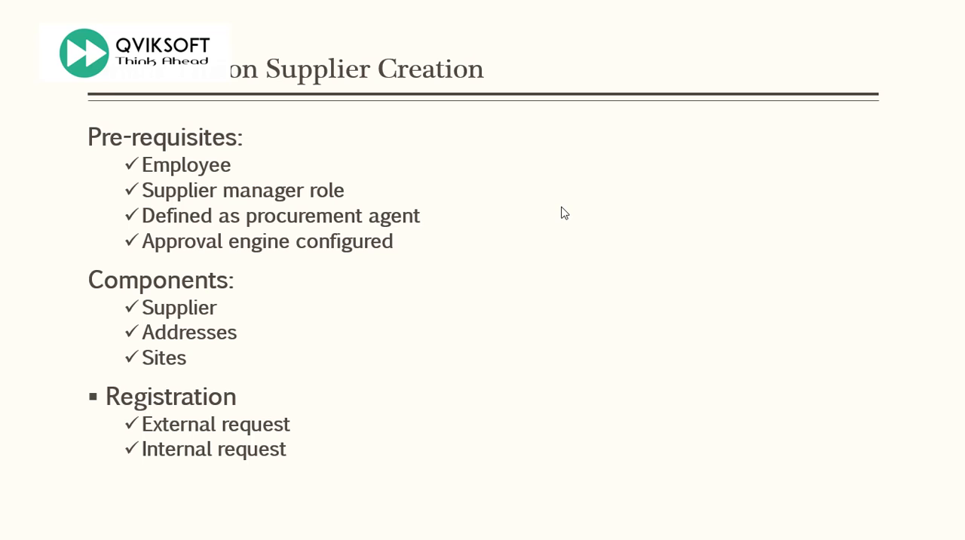
pyautogui.press('Left')
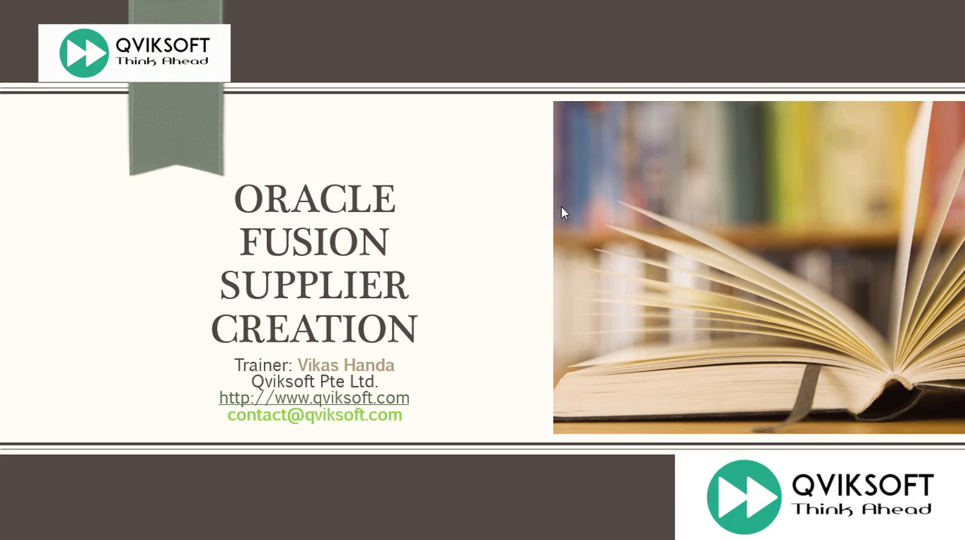